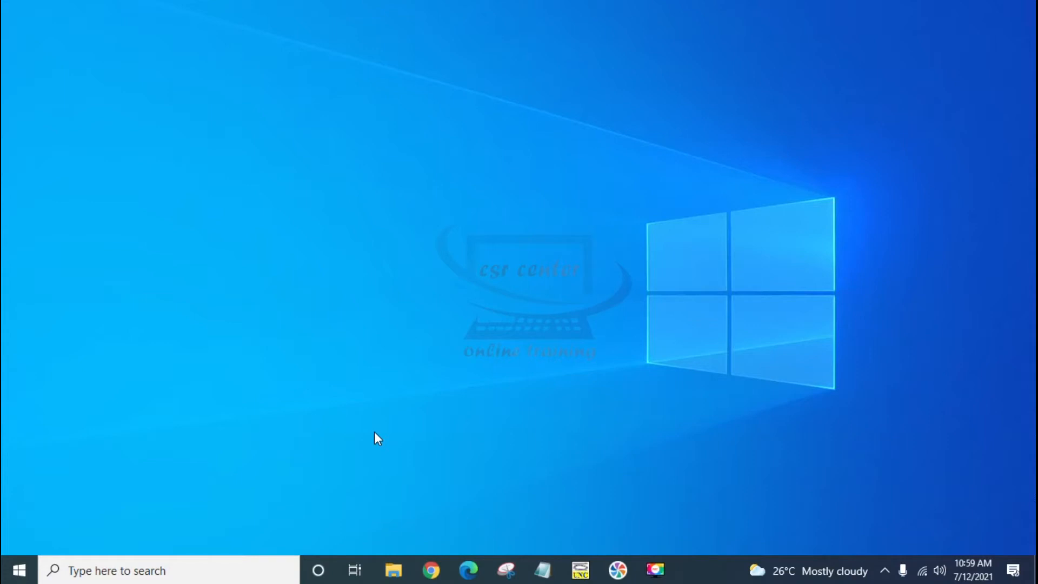
Launch Baraha Direct 7.0 and open its options from the system tray.
left_click(144, 568)
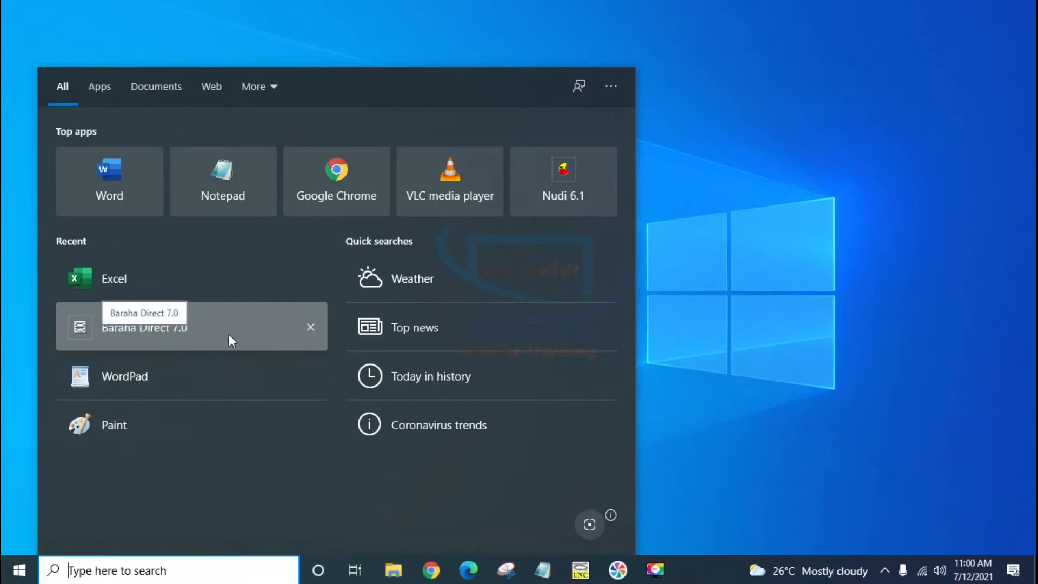
left_click(168, 322)
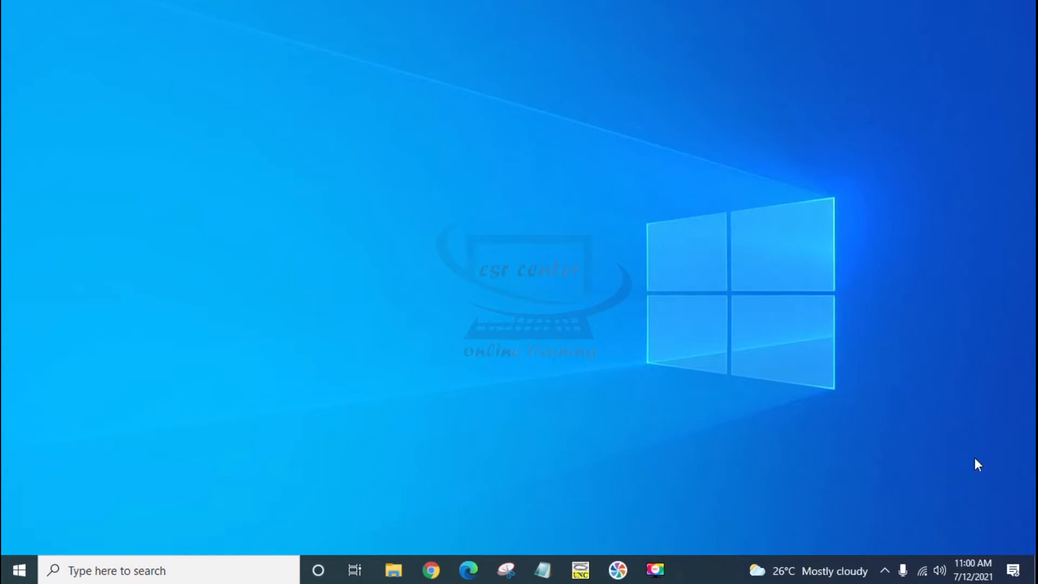
left_click(885, 572)
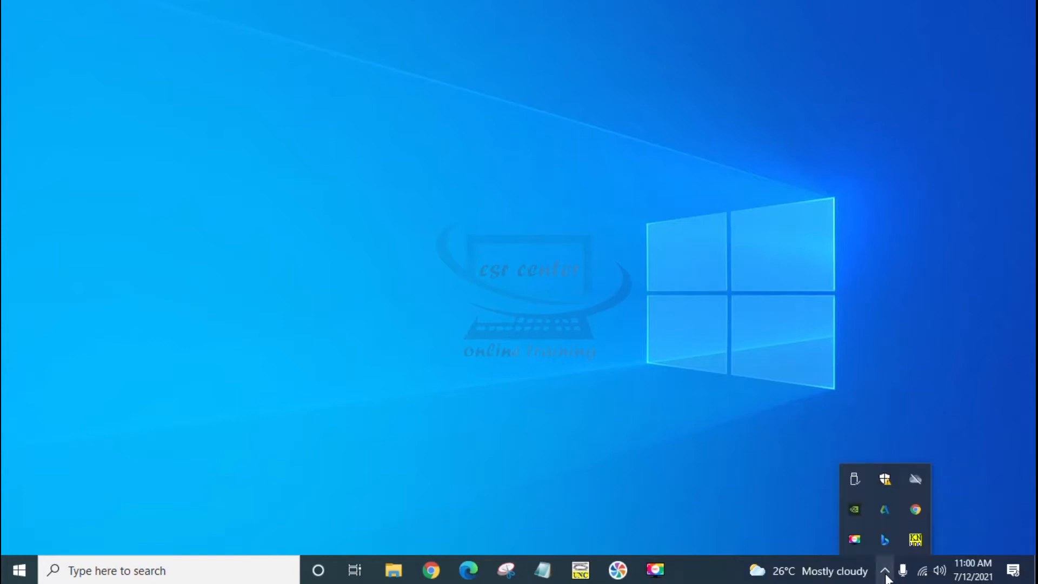
right_click(916, 538)
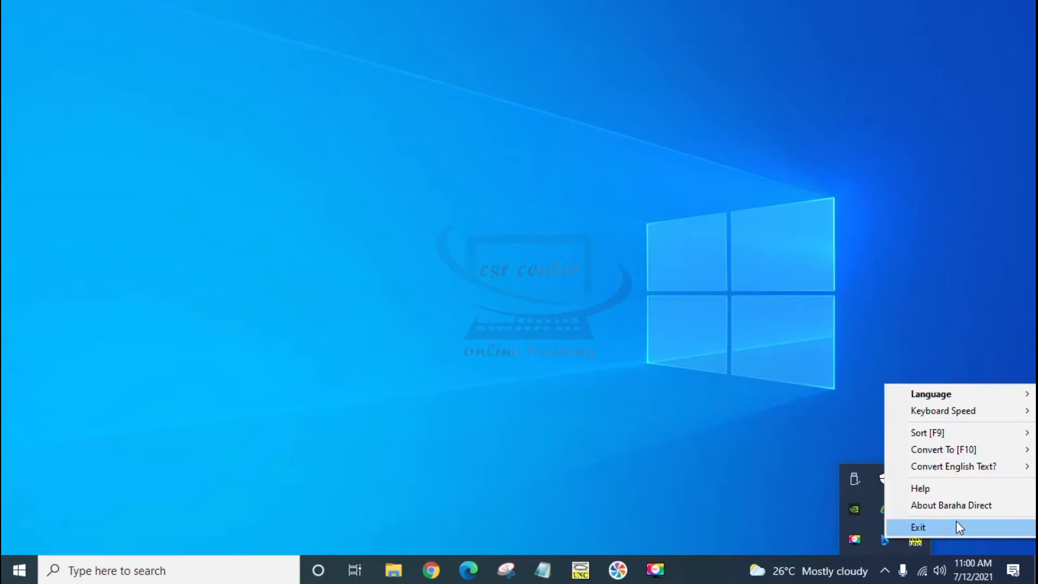
Set the Baraha Direct typing language to Kannada with Unicode encoding.
mouse_move(954, 393)
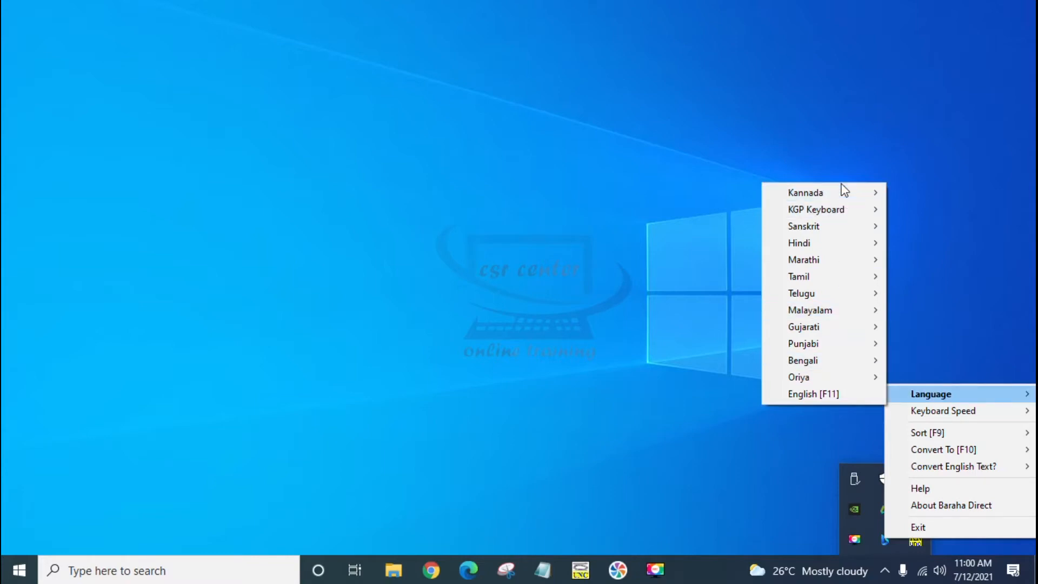
mouse_move(836, 186)
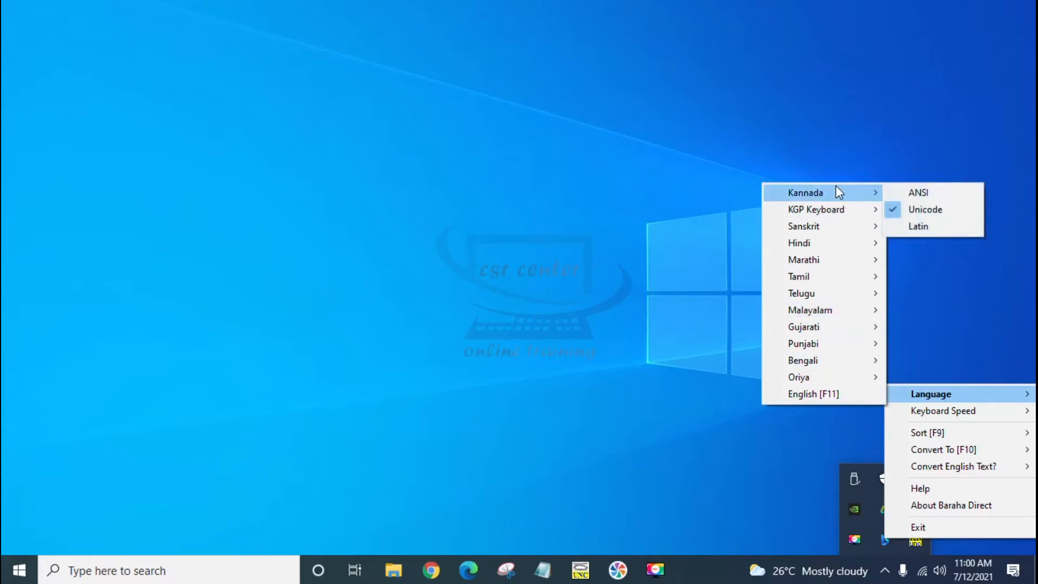
mouse_move(847, 230)
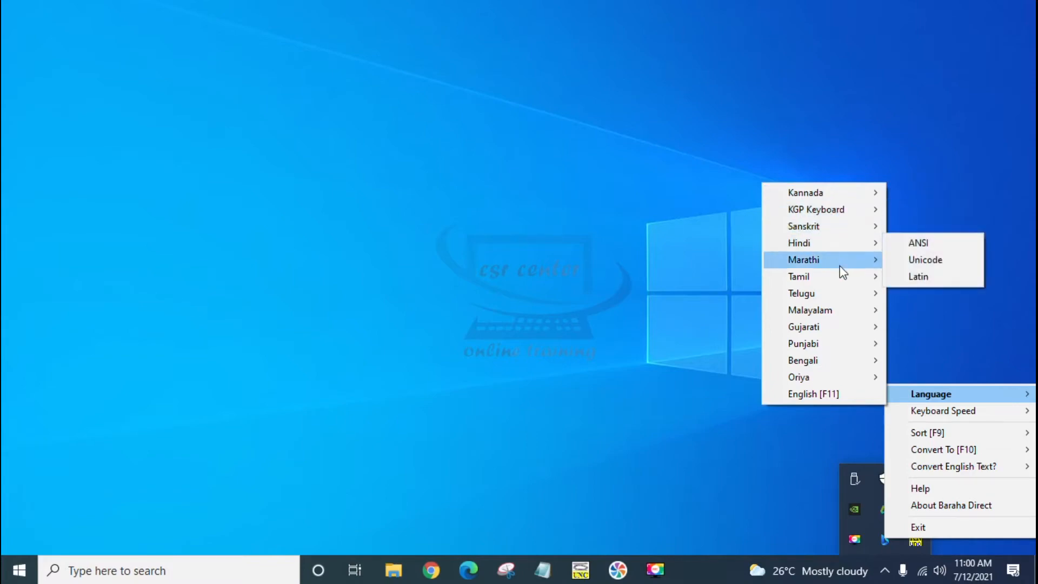
mouse_move(841, 283)
mouse_move(852, 311)
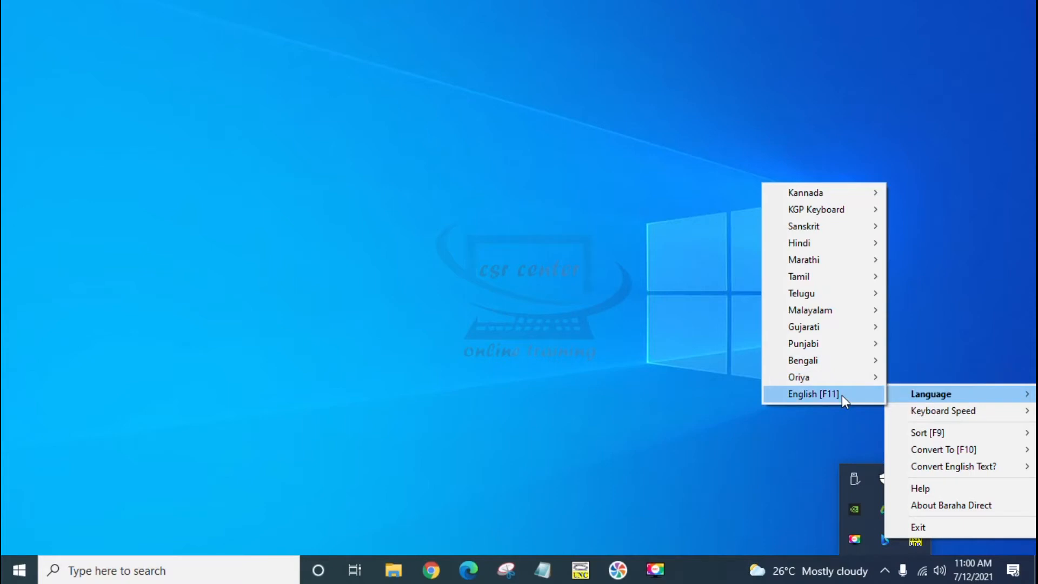
mouse_move(836, 364)
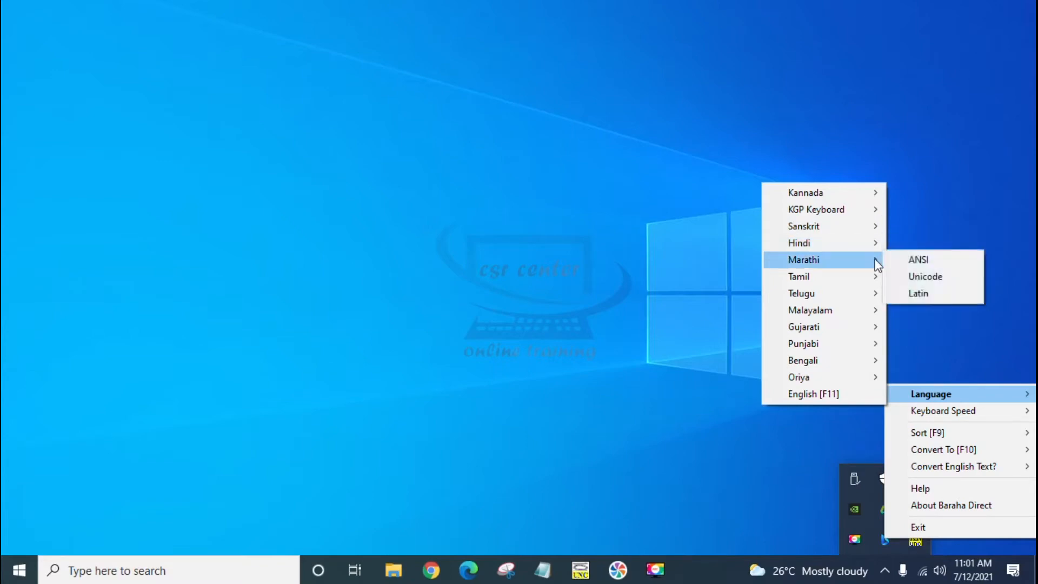
mouse_move(870, 276)
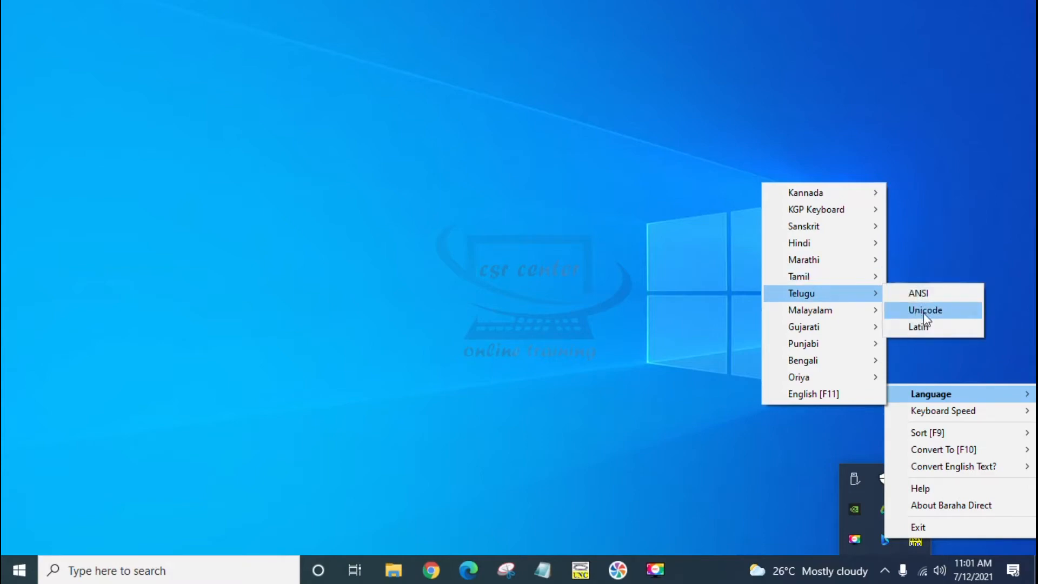
mouse_move(827, 343)
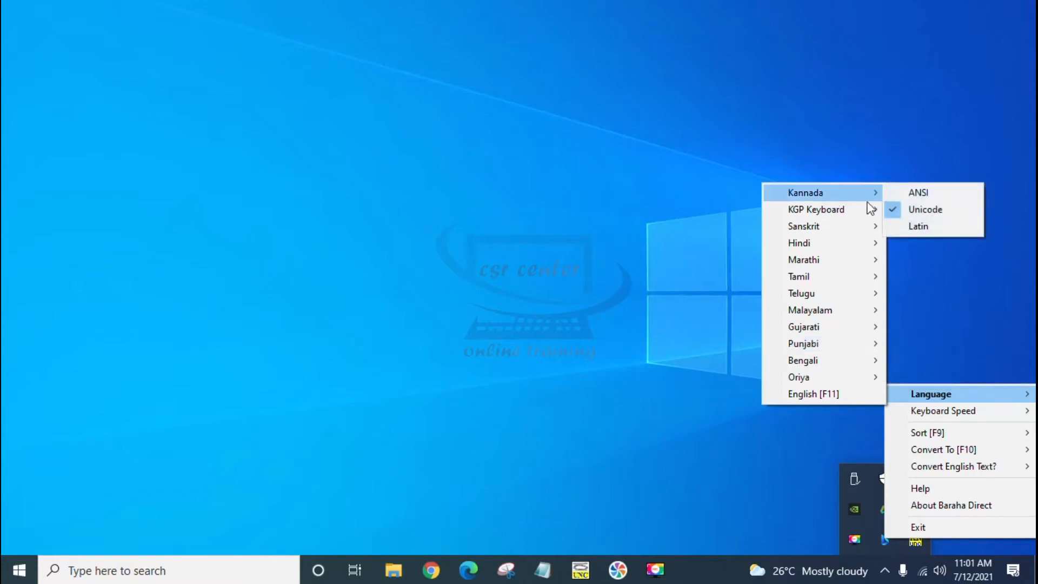
left_click(925, 211)
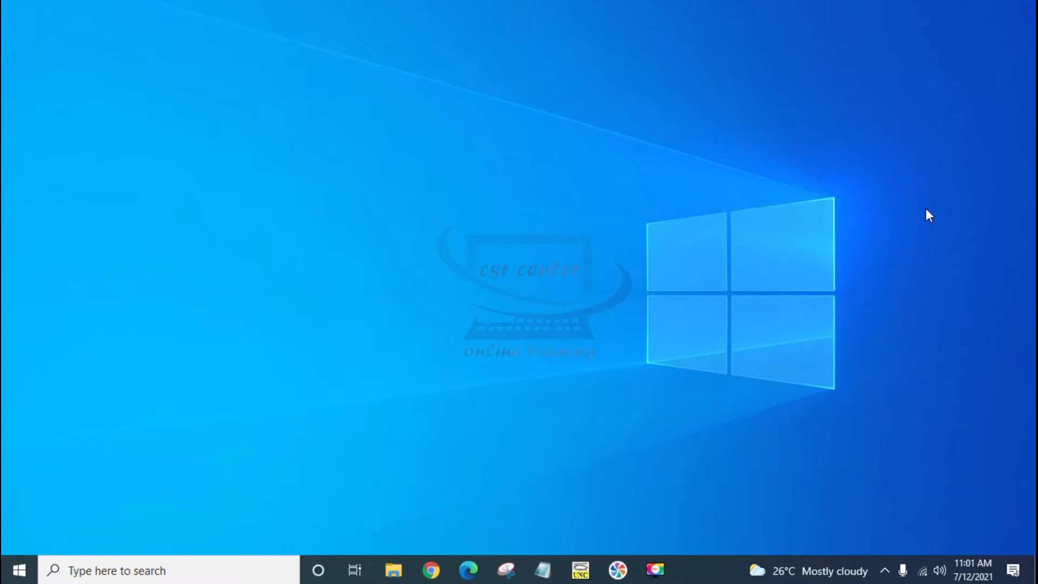
Switch to Word and create a blank document.
key("super+s")
left_click(139, 186)
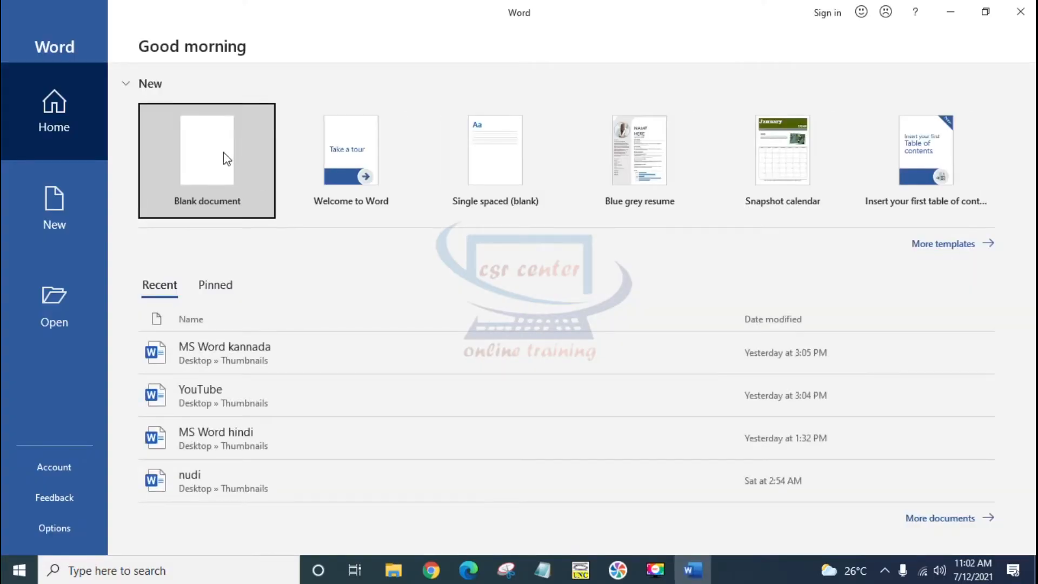
left_click(223, 153)
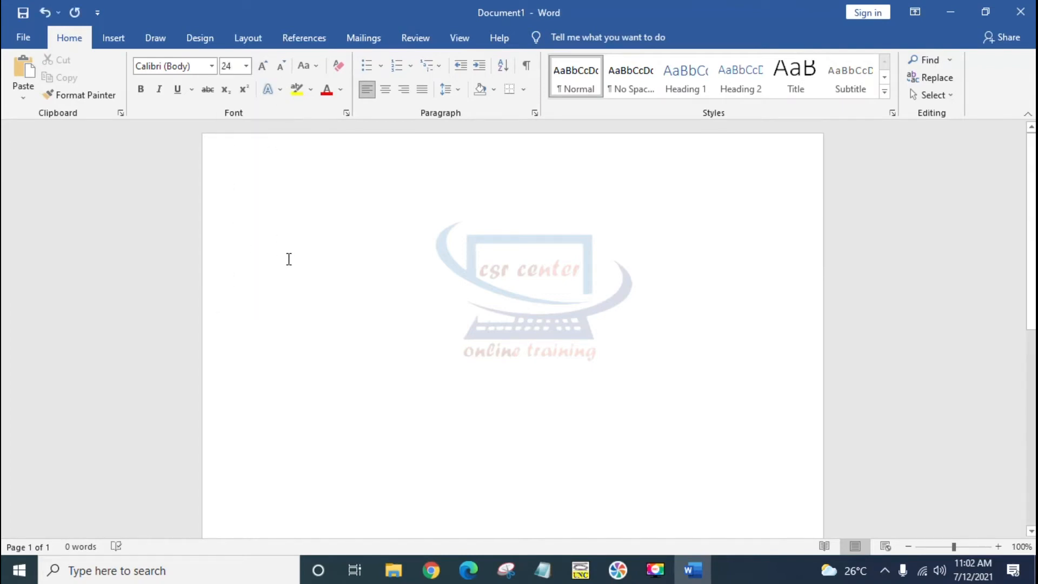
Write the Kannada words ಸುಸ್ವಾಗತ and ಬೆಂಗಳೂರು on two separate lines of the blank document.
scroll(294, 261, "up", 4, "ctrl")
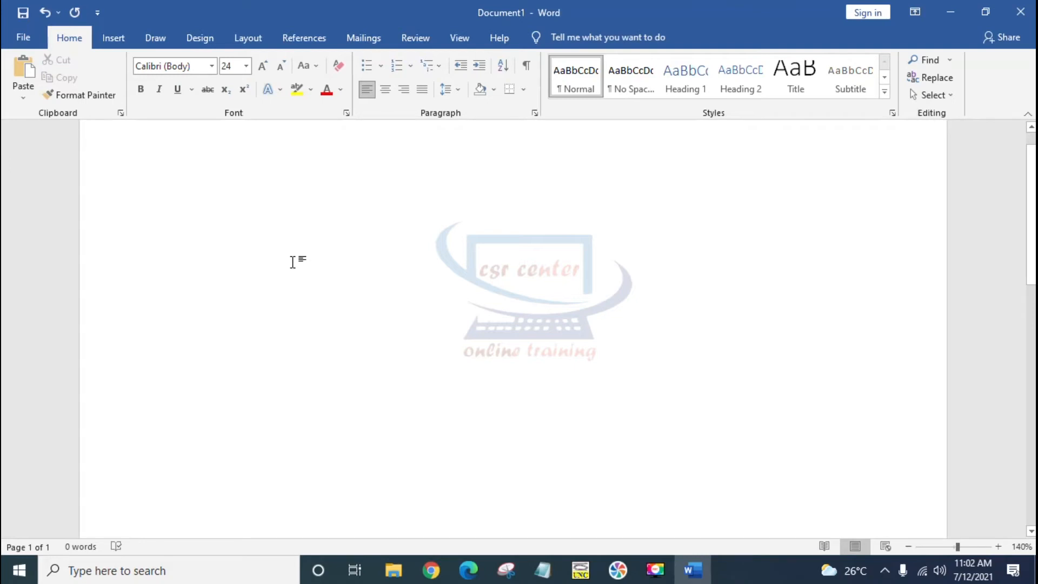
type("ಸು")
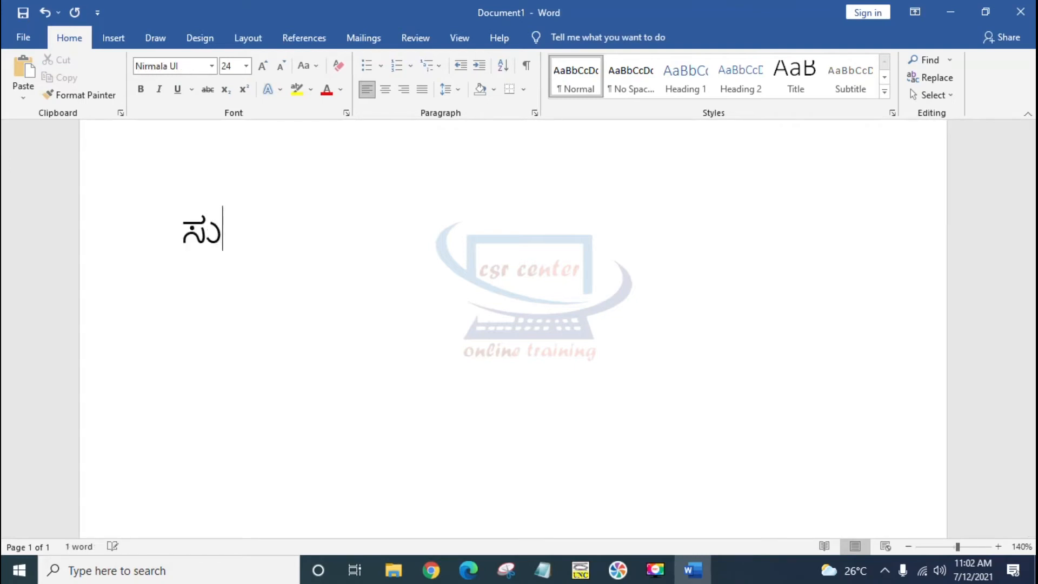
type("ಸ್ತ")
type("ಾಗತ")
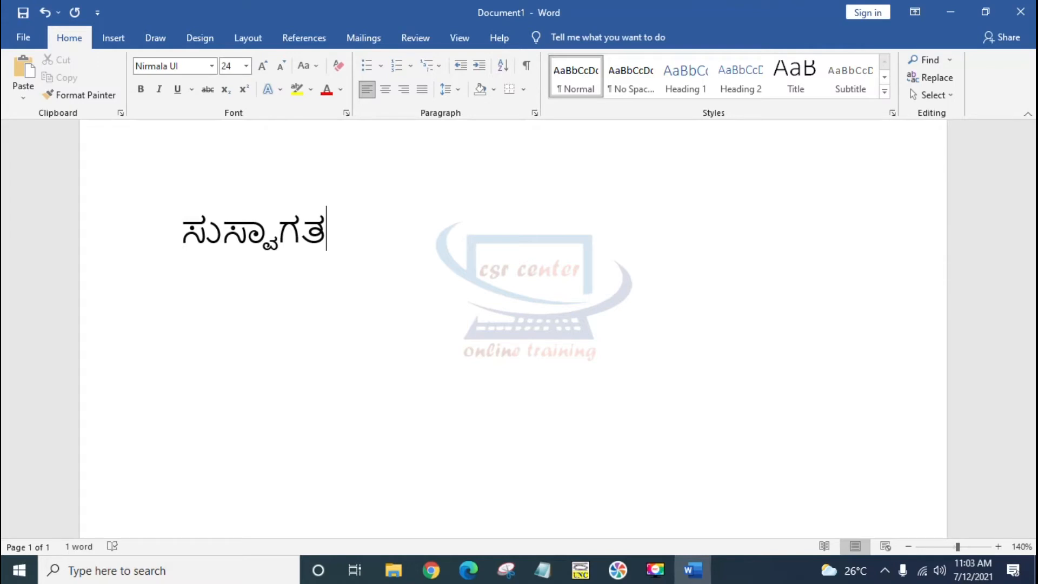
key("Return")
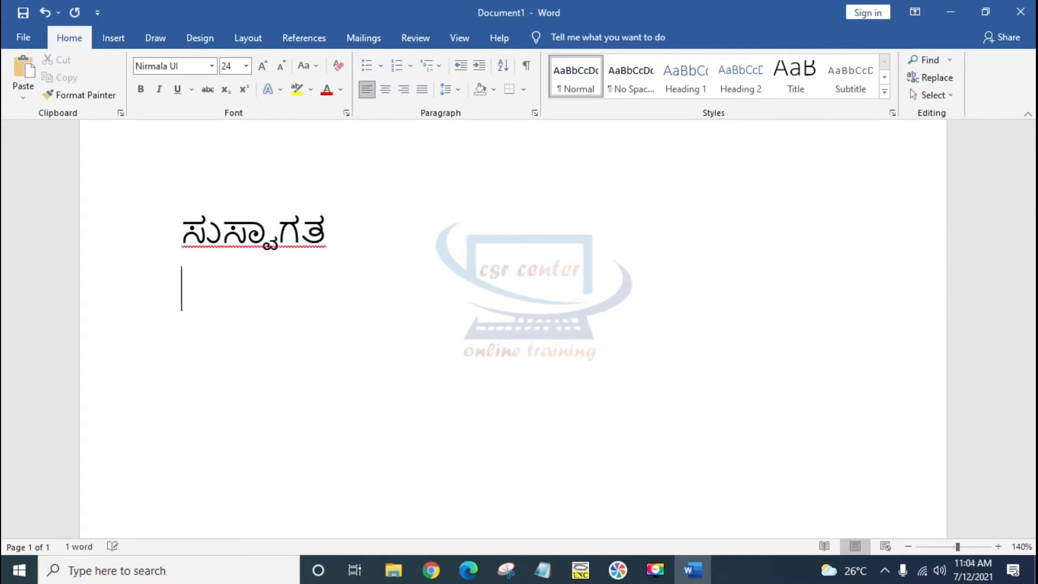
type("ಬೆಂಗಳೂರು")
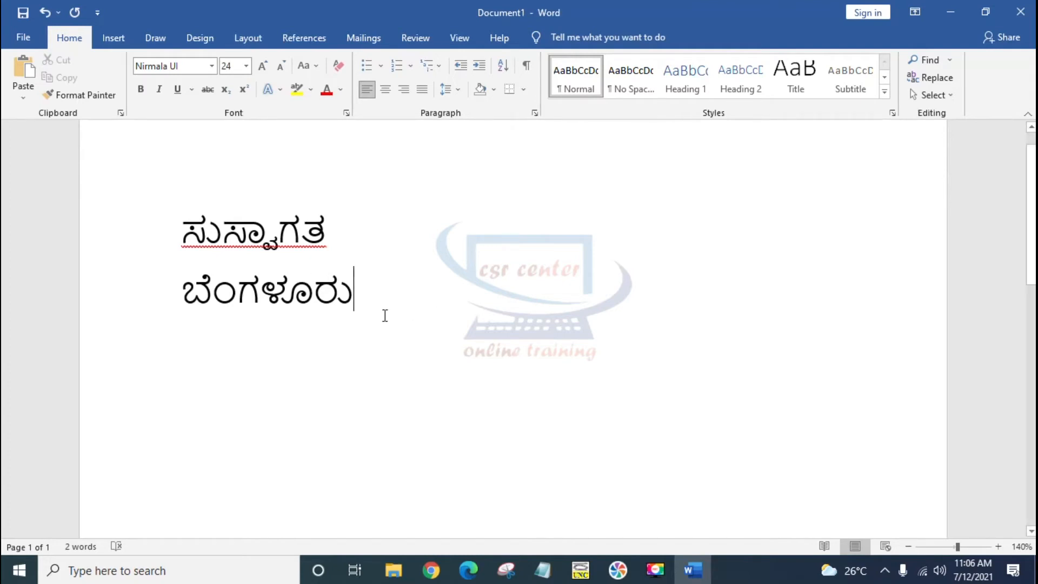
Make the first line ಸುಸ್ವಾಗತ bold and shift it towards the middle of the page.
left_click_drag(286, 216, 151, 214)
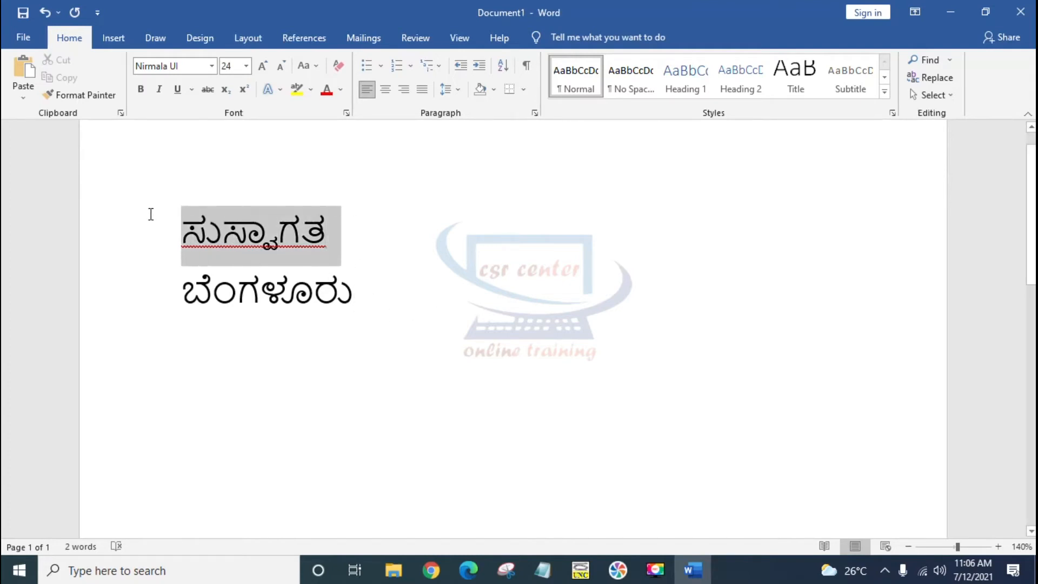
left_click(140, 89)
key("ctrl+e")
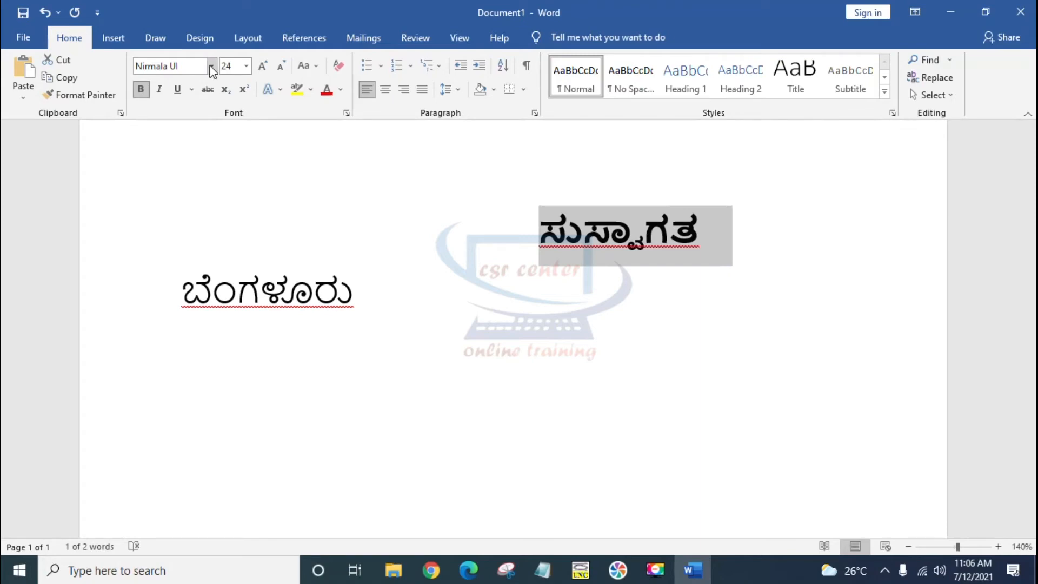
Browse the available fonts for the selected word ಸುಸ್ವಾಗತ, including the BRH fonts, without choosing one.
left_click(211, 66)
scroll(194, 342, "down", 4)
scroll(194, 342, "down", 3)
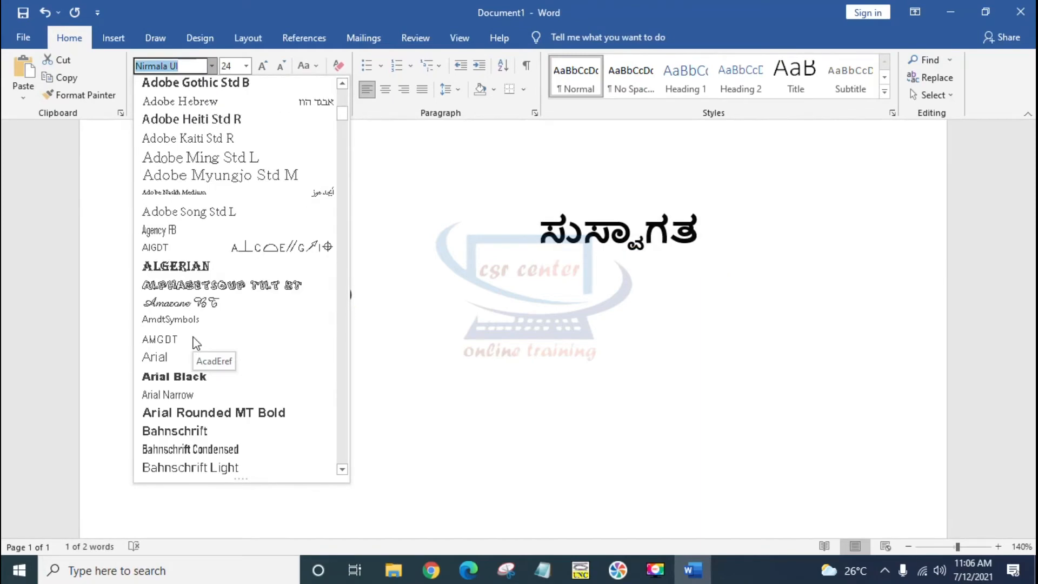
scroll(194, 342, "down", 4)
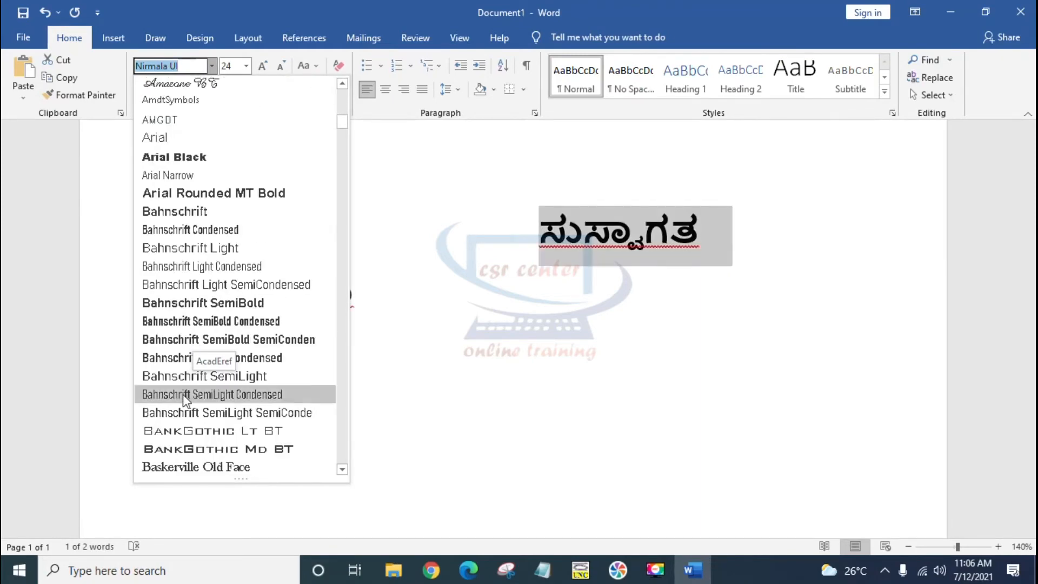
key("Escape")
left_click(211, 66)
scroll(230, 435, "down", 6)
scroll(231, 438, "down", 15)
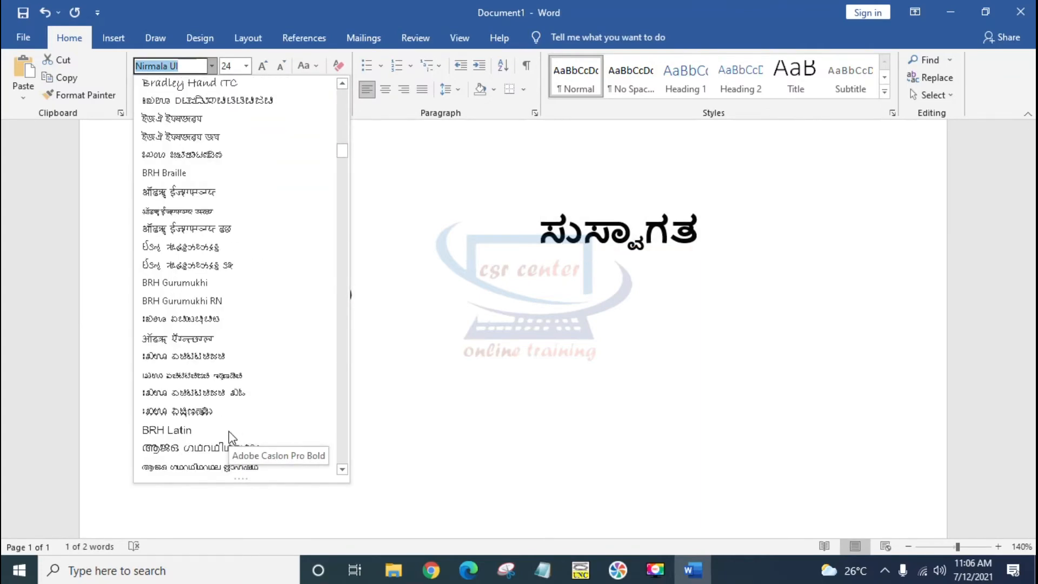
scroll(231, 446, "up", 20)
key("Escape")
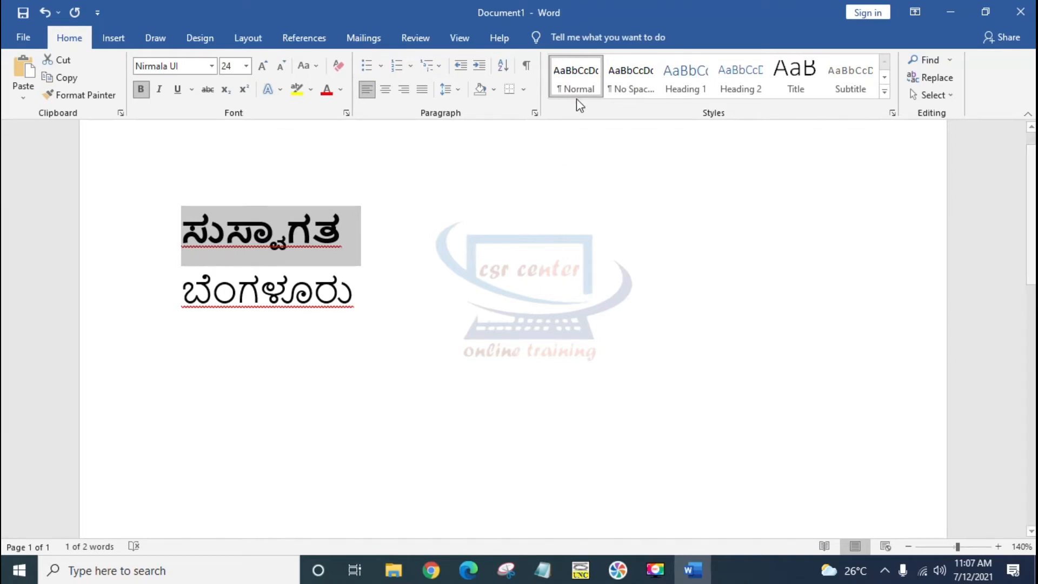
Apply the Intense Reference style to the word ಸುಸ್ವಾಗತ and set its font size to 28.
left_click(884, 92)
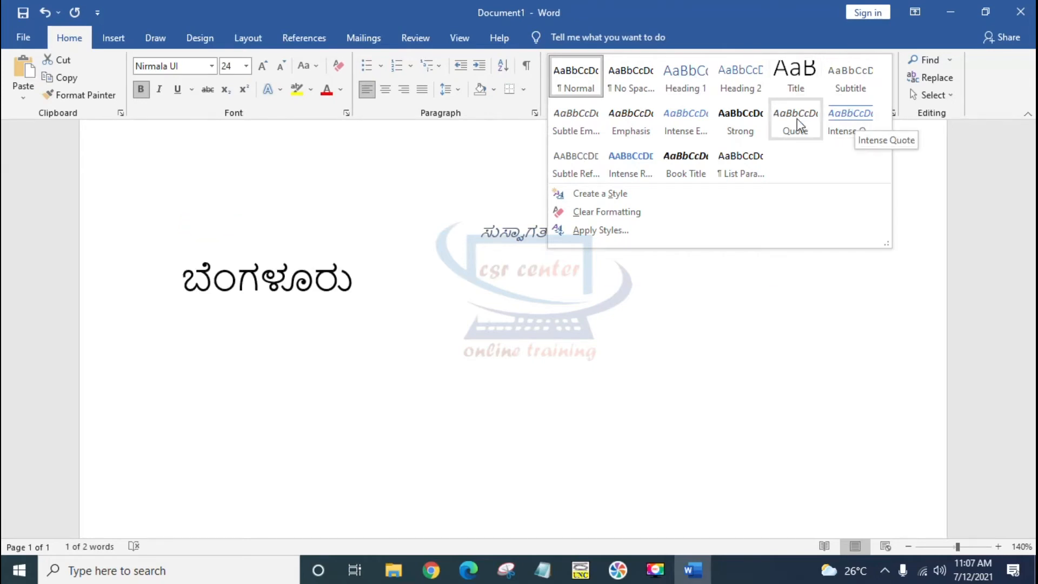
left_click(645, 161)
left_click(267, 69)
left_click(267, 68)
left_click(267, 69)
left_click(267, 69)
left_click(267, 68)
left_click(246, 65)
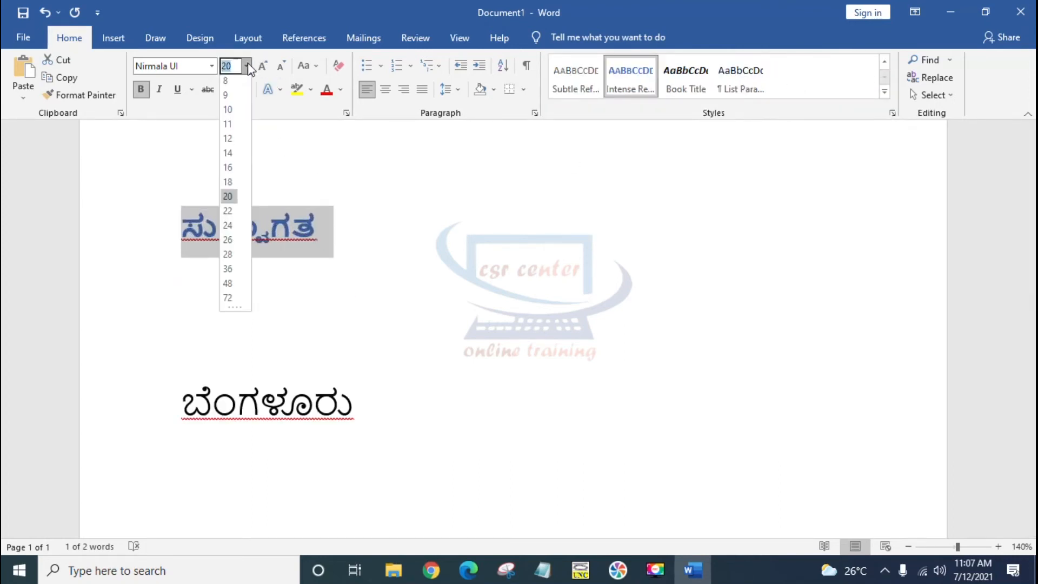
left_click(227, 257)
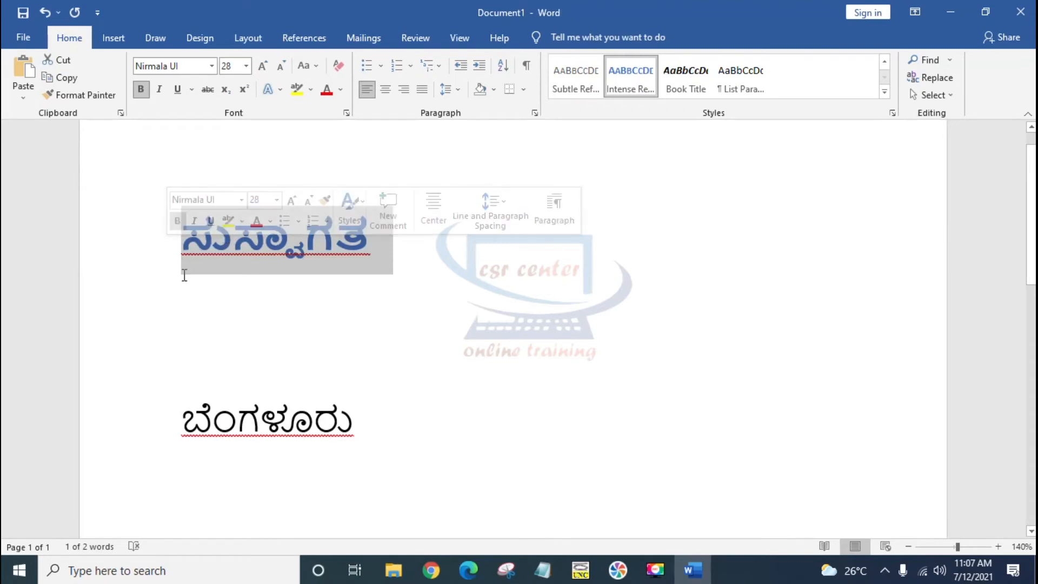
Apply the Intense Quote style to the first line ಸುಸ್ವಾಗತ and deselect it.
left_click(184, 286)
left_click_drag(181, 230, 401, 229)
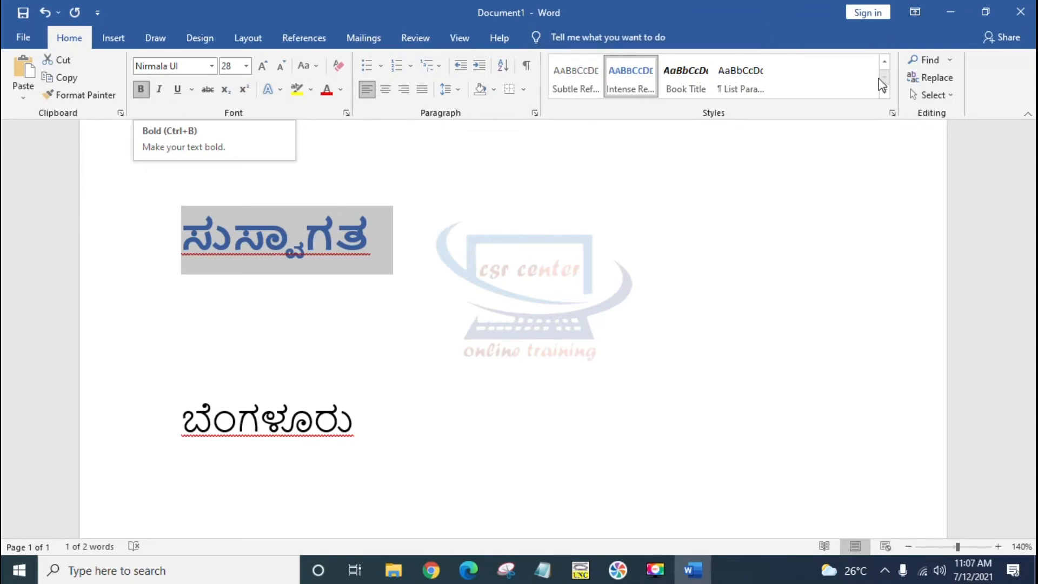
left_click(884, 91)
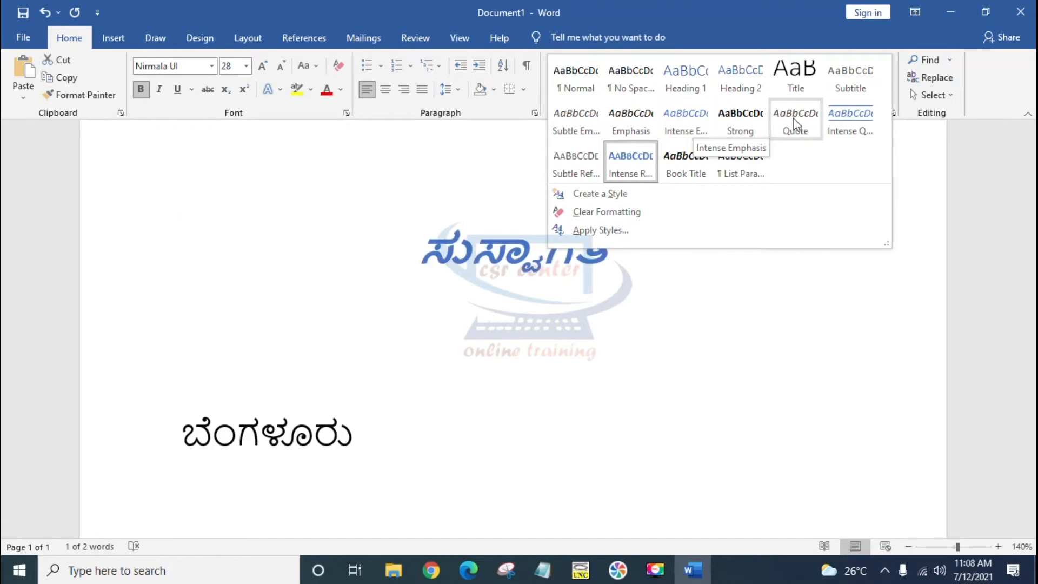
left_click(848, 118)
left_click(658, 327)
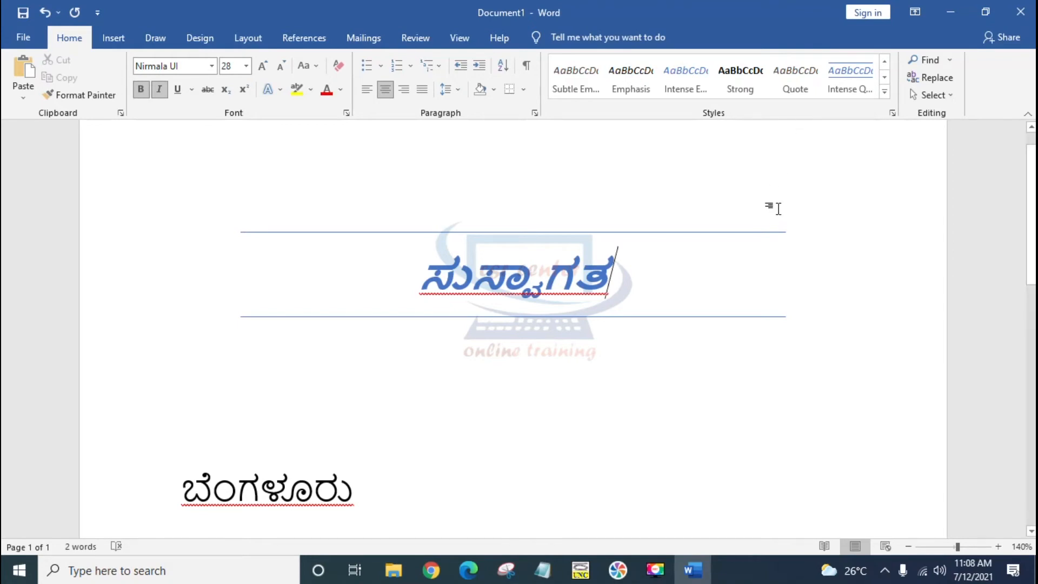
Switch to Excel and create a blank workbook.
left_click(125, 570)
left_click(109, 278)
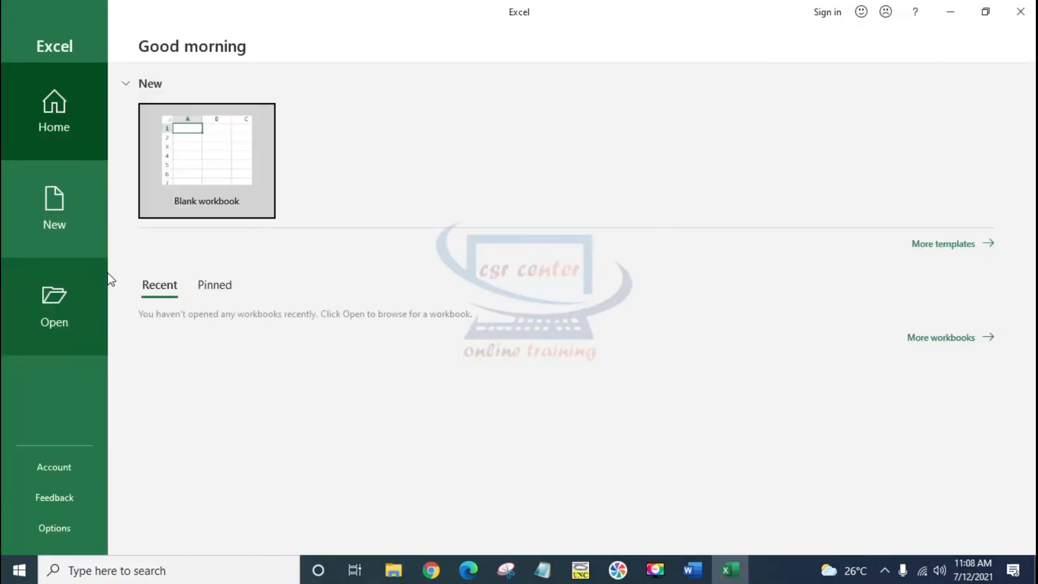
left_click(218, 137)
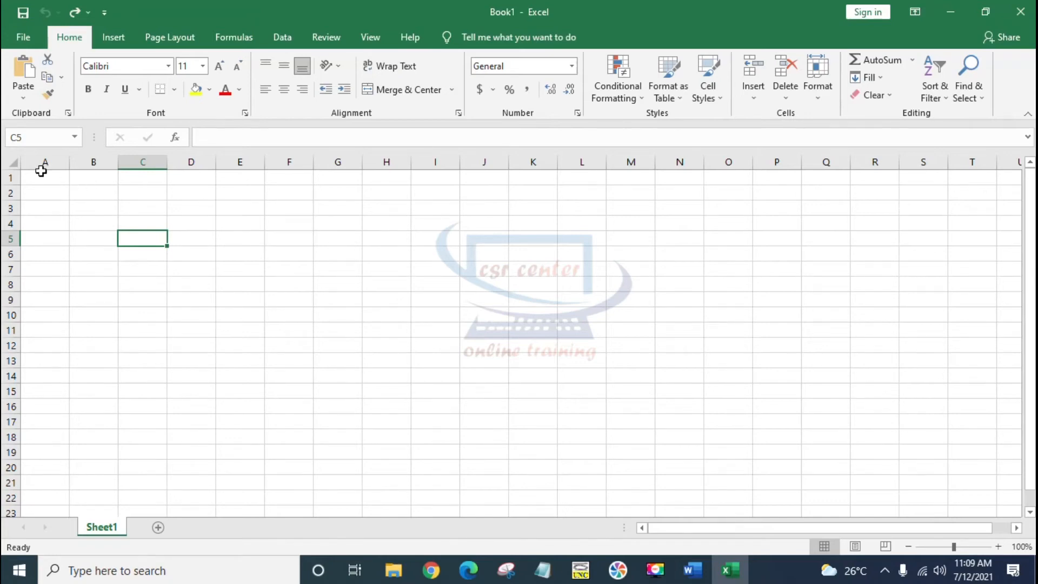
Set the font size of the entire worksheet to 28.
left_click(12, 161)
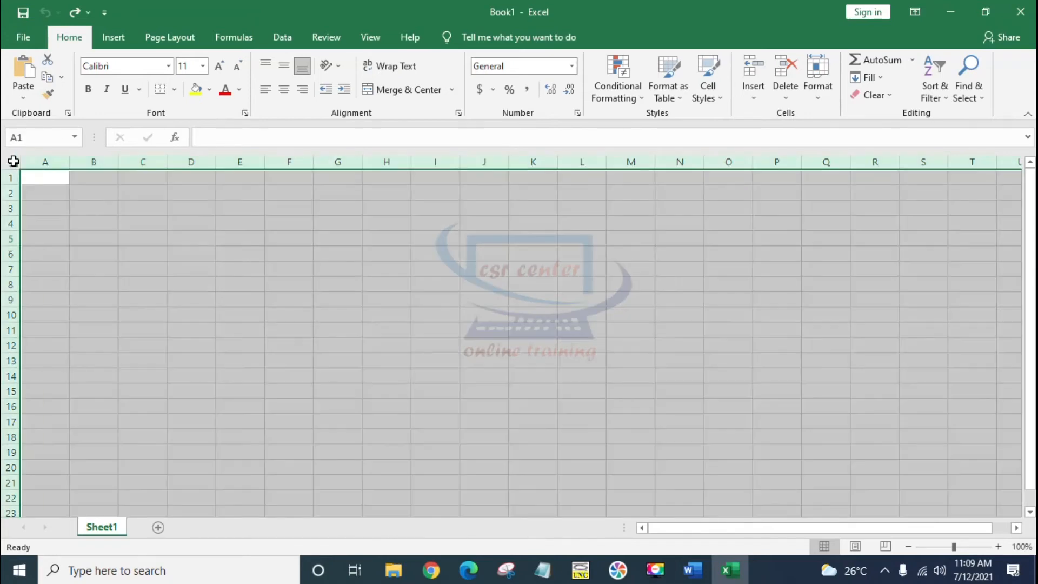
left_click(203, 66)
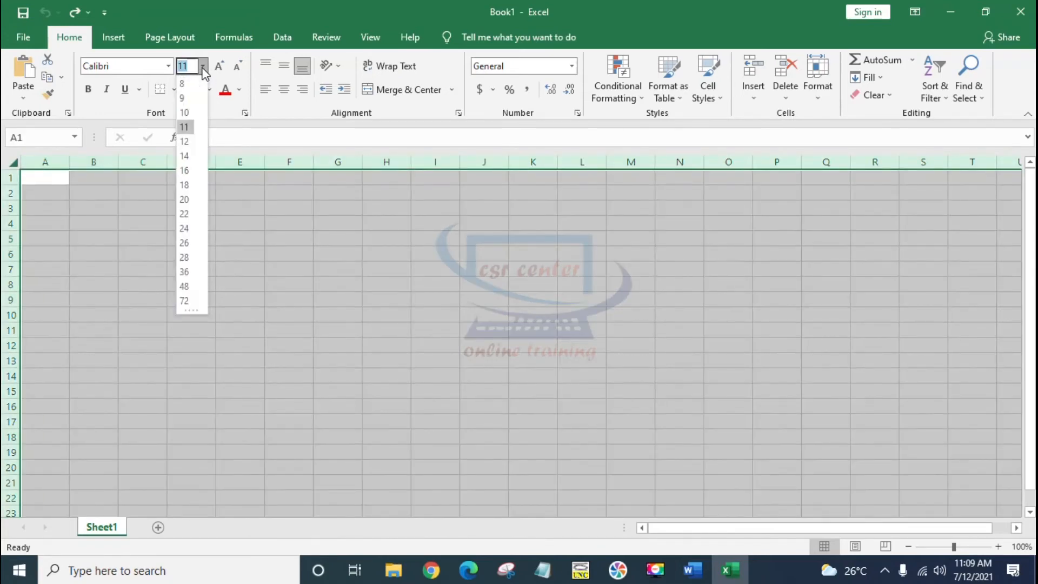
left_click(184, 258)
Enter the Kannada word ಬೆಂಗಳೂರು in cell D3 and move it to cell K3.
left_click(184, 258)
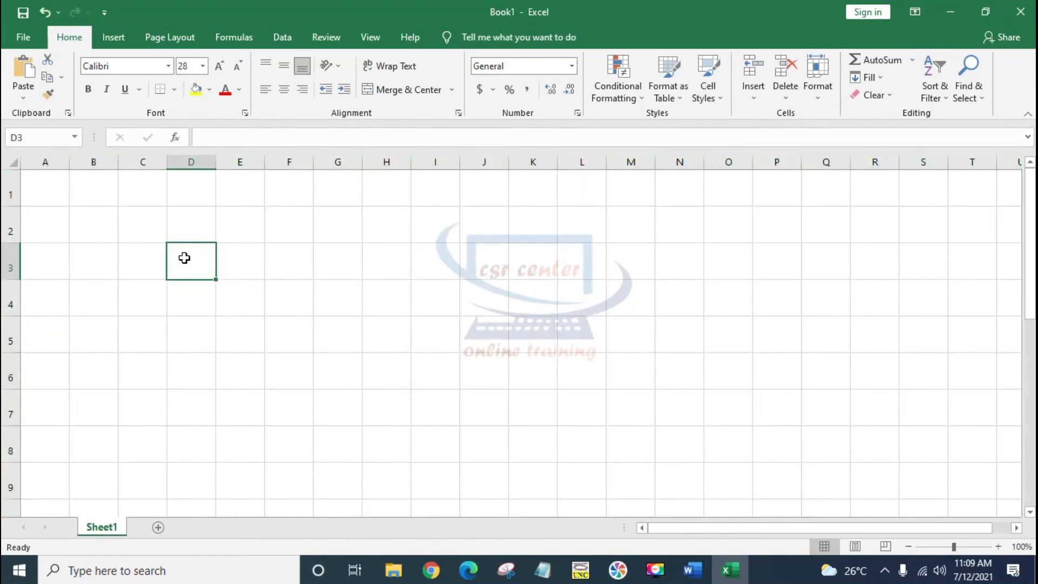
type("ව")
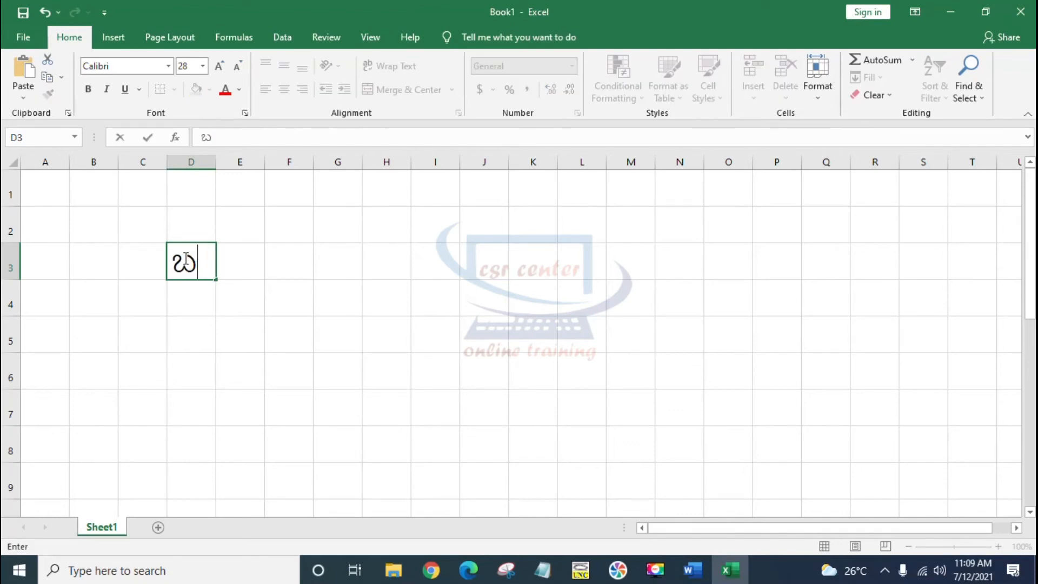
type("ಂ")
type("ಗ")
type("ಳೂ")
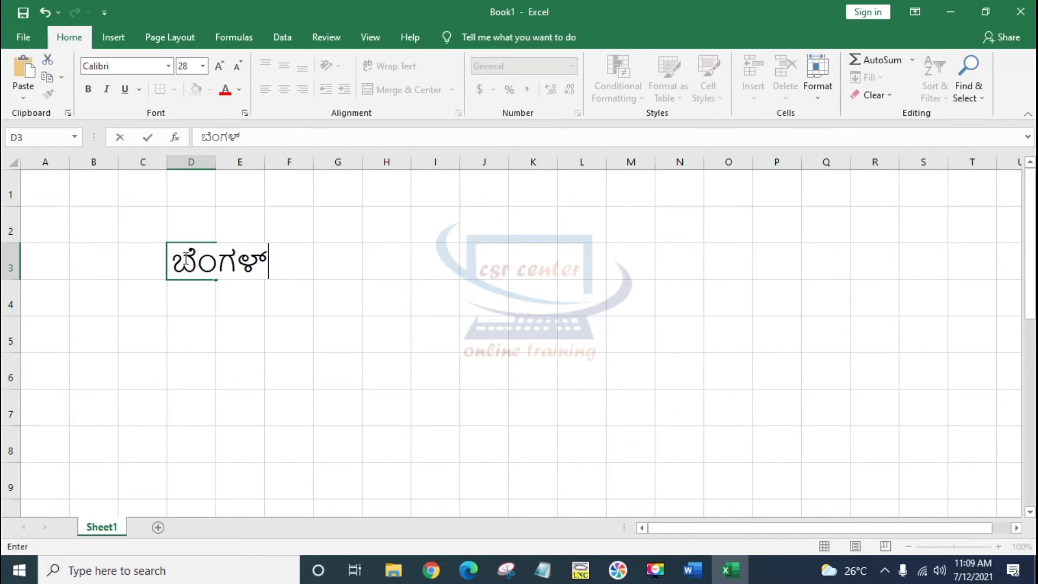
type("ರು")
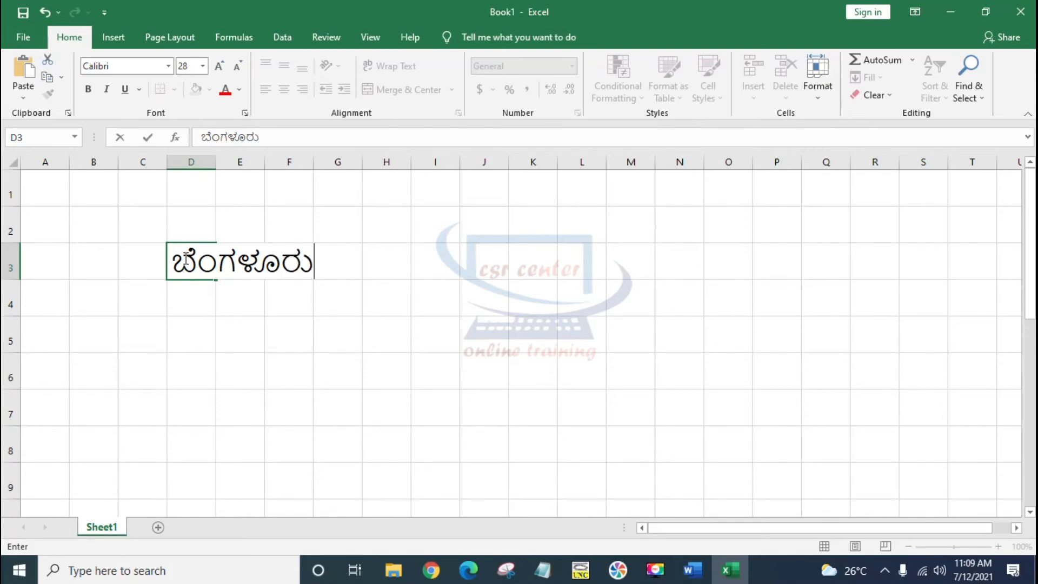
key("Return")
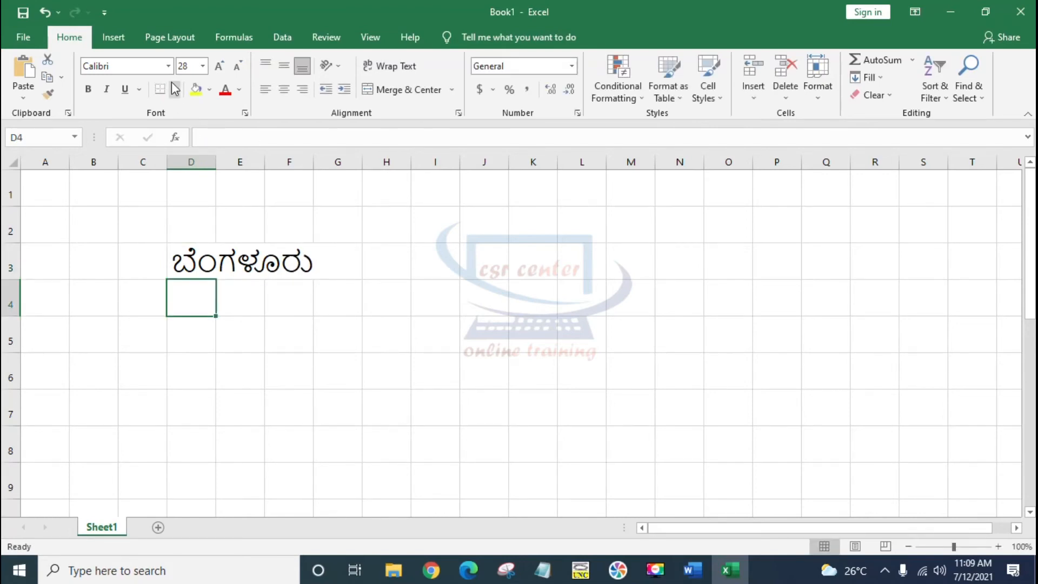
left_click(185, 258)
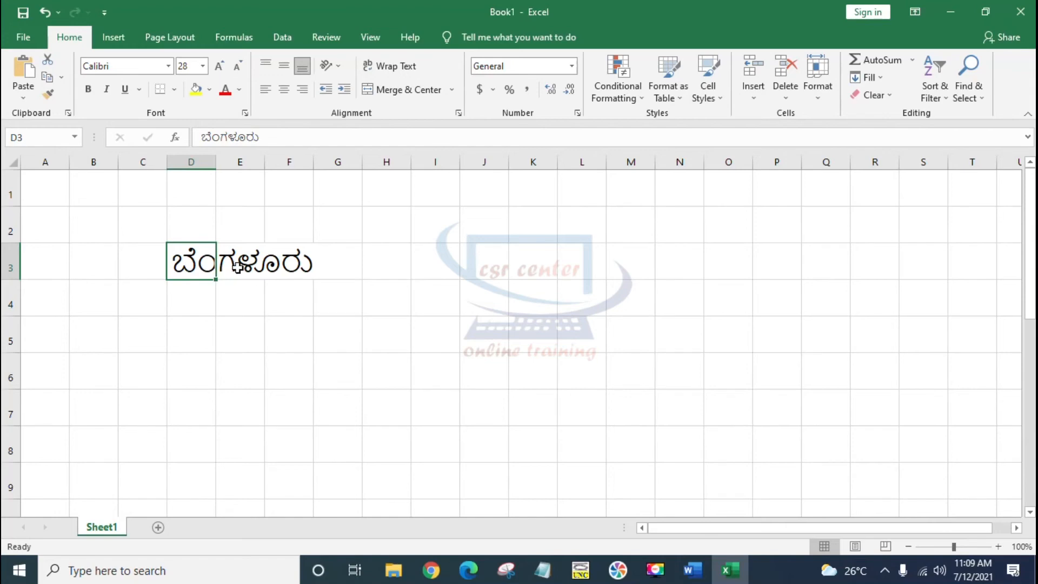
left_click_drag(216, 251, 547, 250)
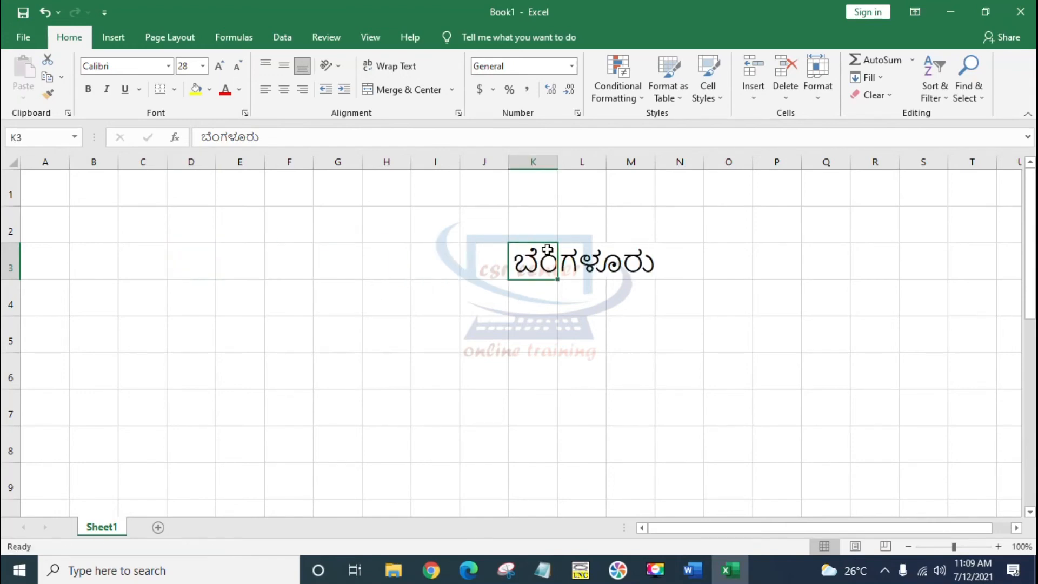
Change the font of ಬೆಂಗಳೂರು in cell K3 to Goudy Stout and make it bold.
left_click(167, 68)
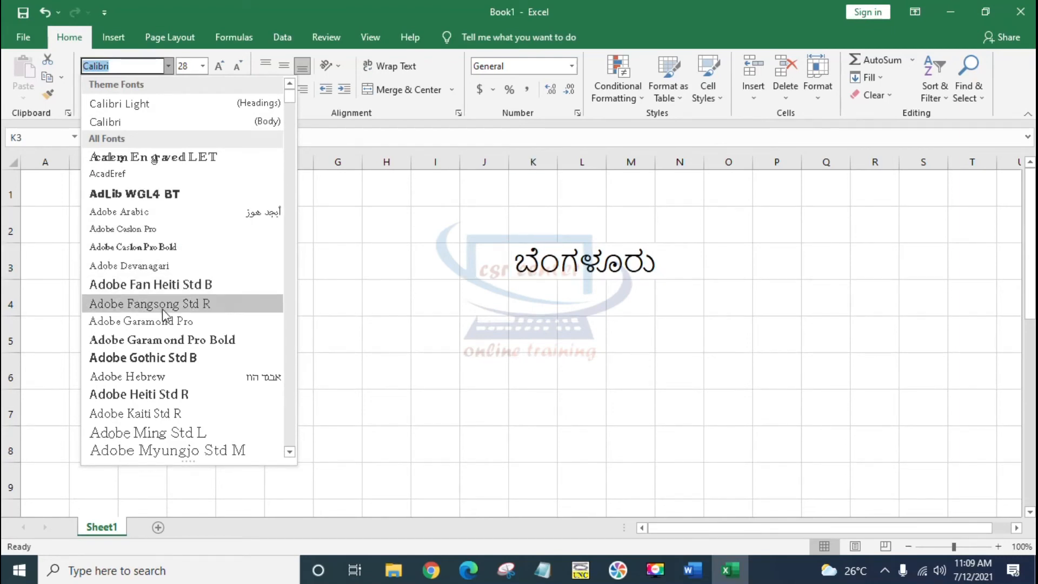
scroll(157, 359, "down", 4)
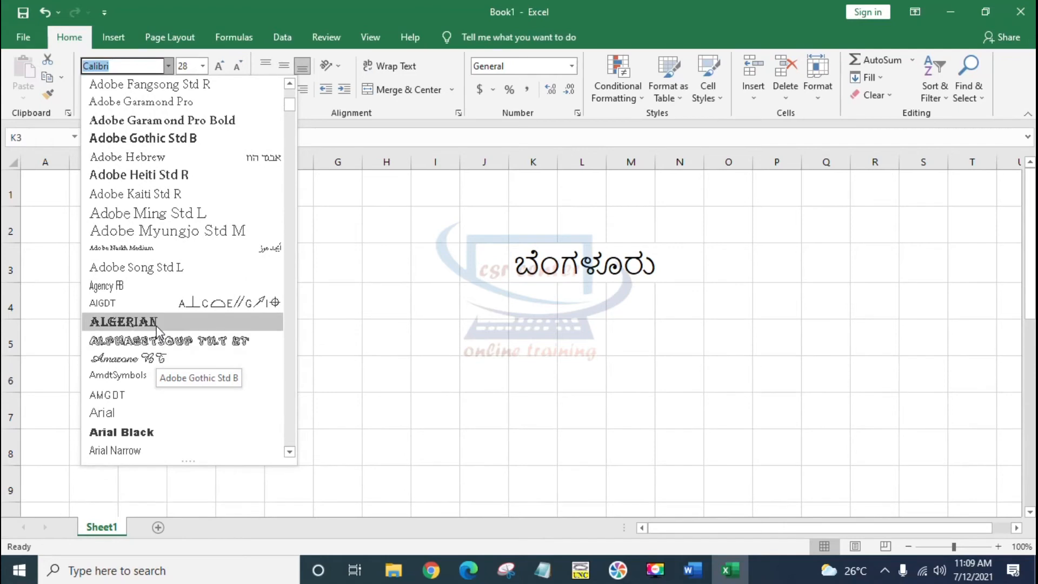
scroll(157, 328, "down", 4)
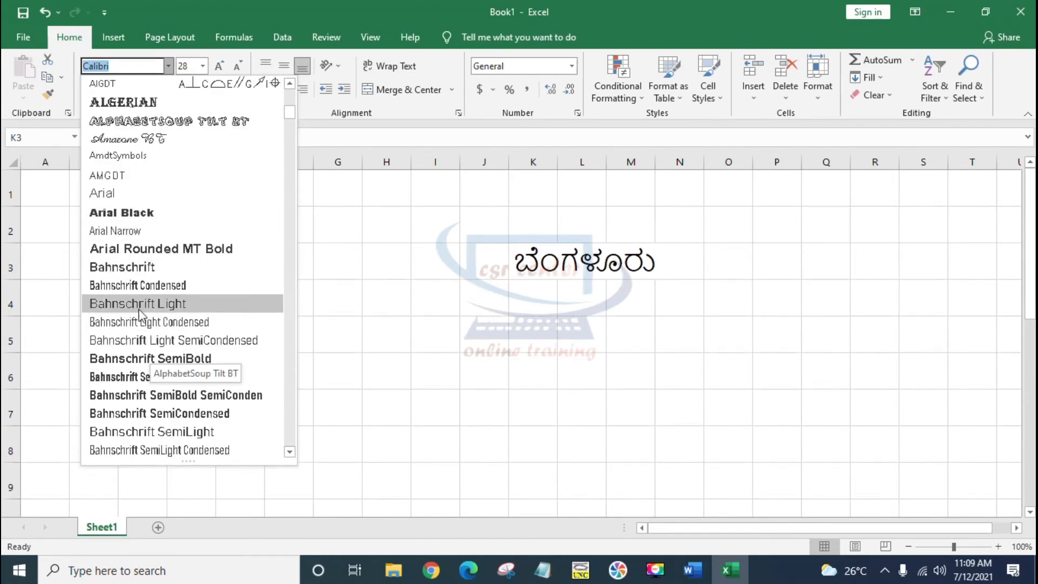
scroll(140, 308, "down", 4)
scroll(119, 254, "down", 8)
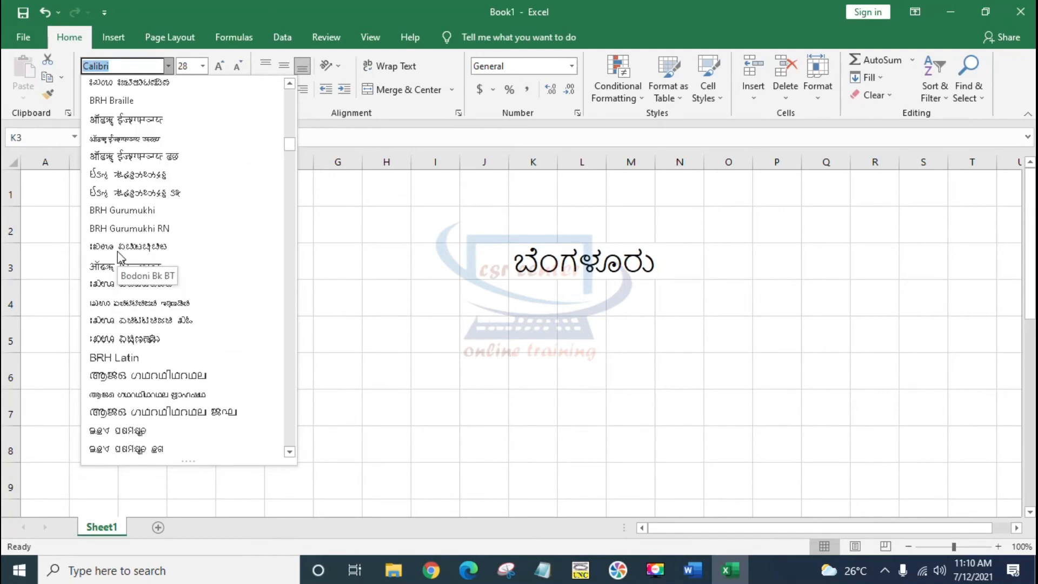
scroll(119, 254, "down", 18)
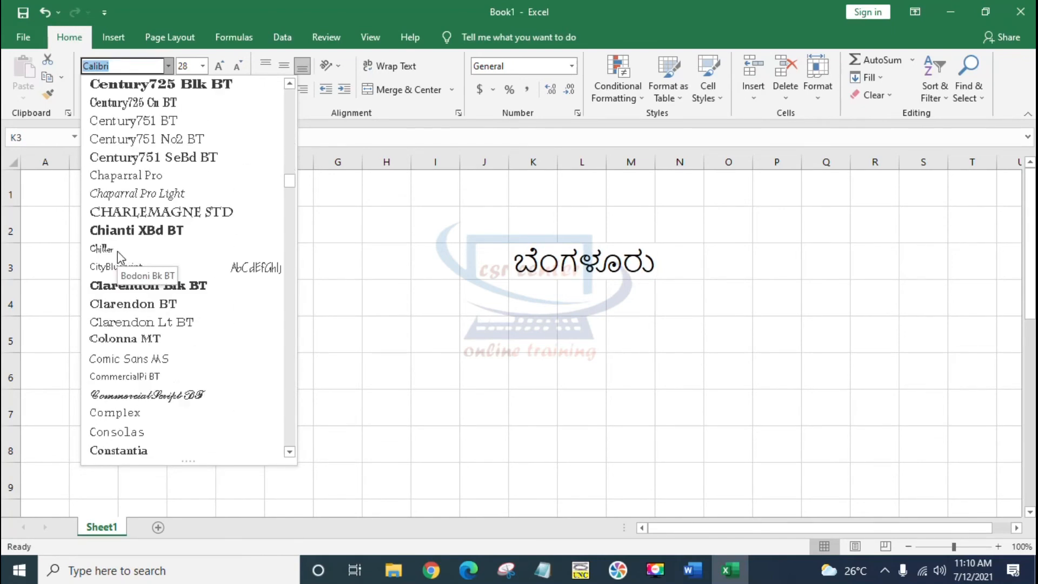
scroll(119, 254, "down", 10)
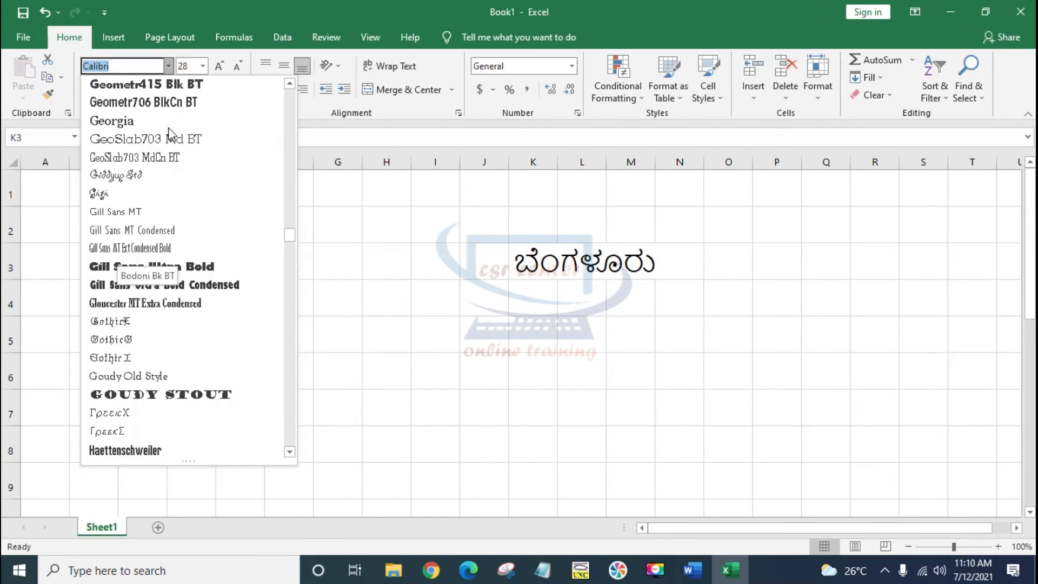
left_click(180, 397)
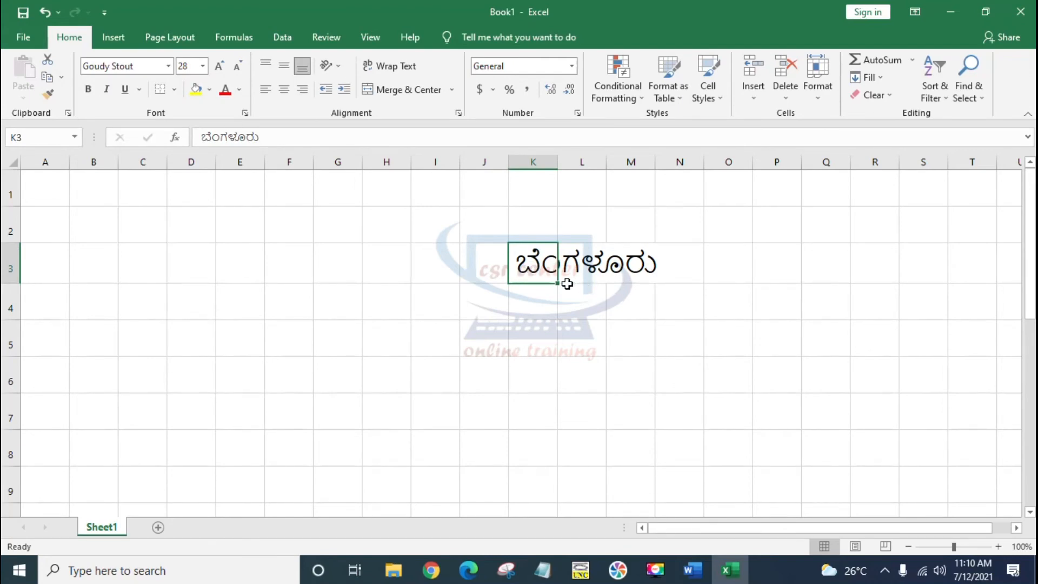
key("ctrl+b")
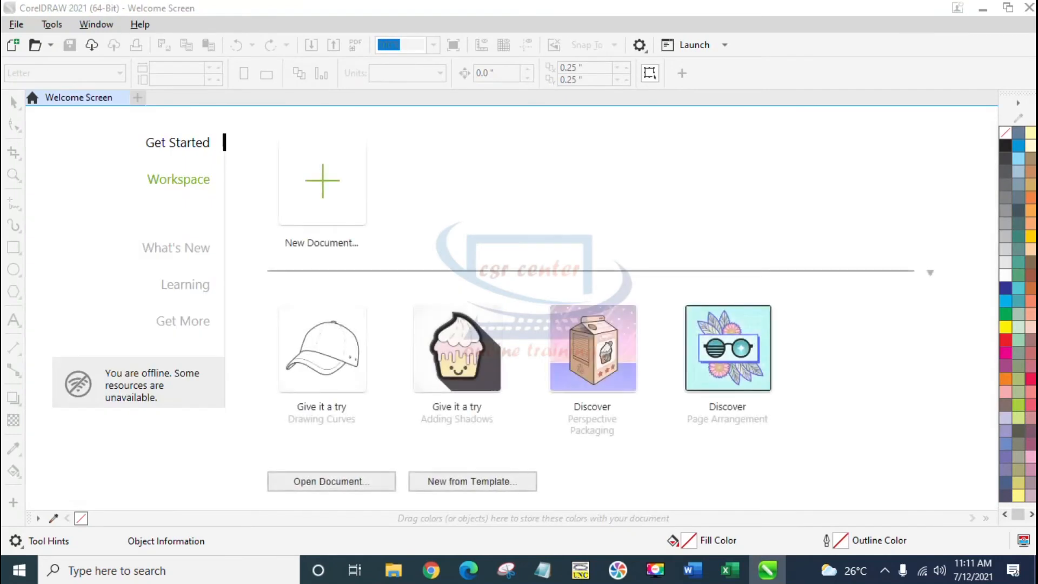
Switch to CorelDRAW and create a new one-page Letter document with the default settings.
left_click(329, 181)
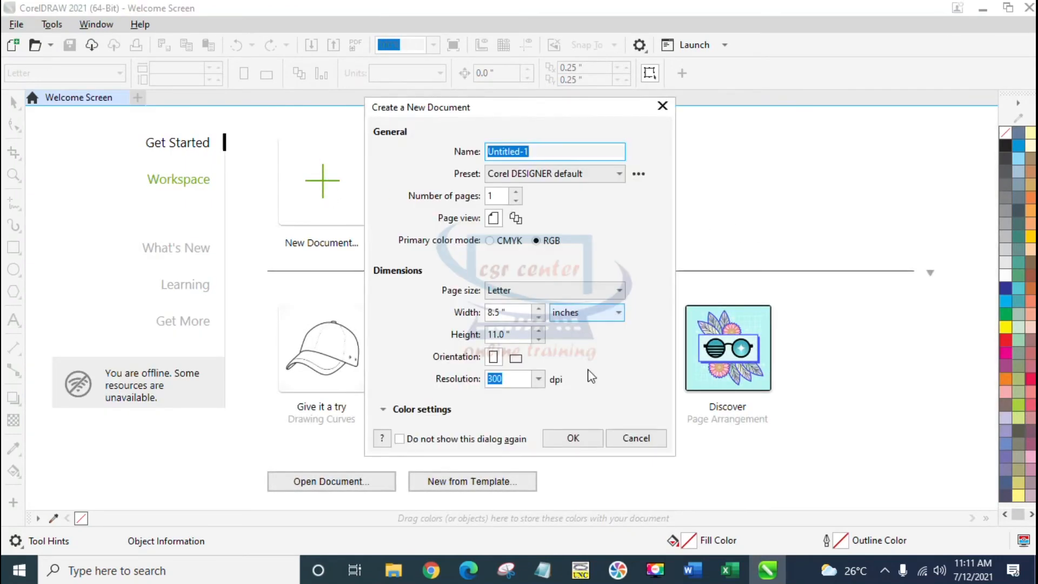
left_click(570, 439)
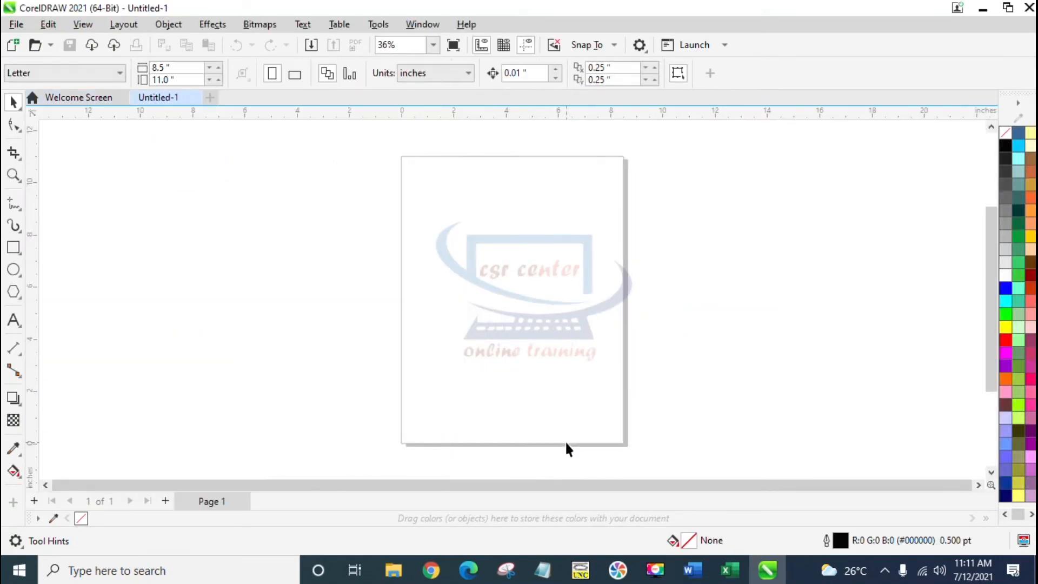
Add the Kannada text ಸುಸ್ವಾಗತ with the Text tool near the middle of the page's left half.
left_click(13, 324)
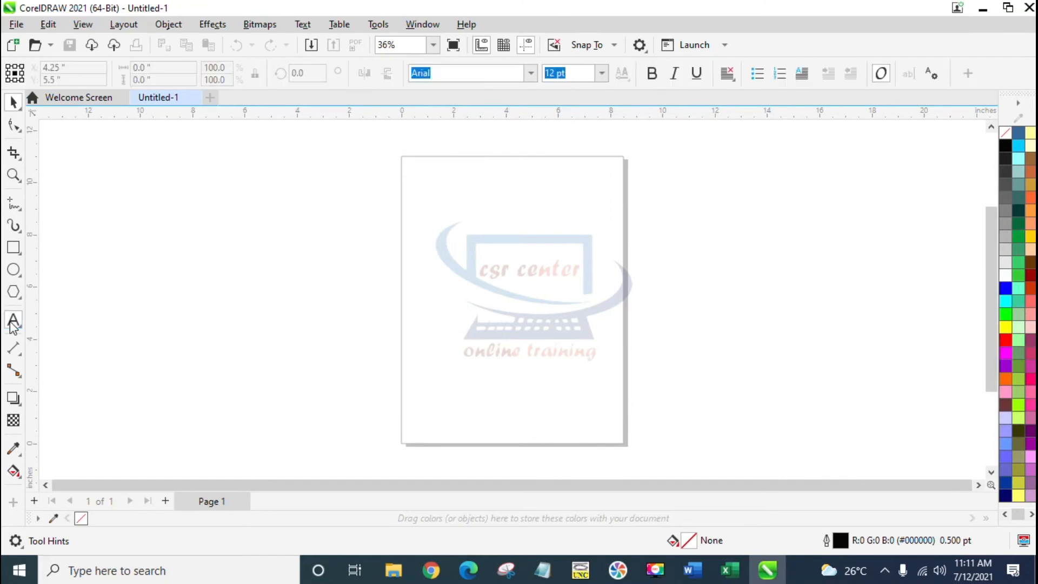
left_click(436, 301)
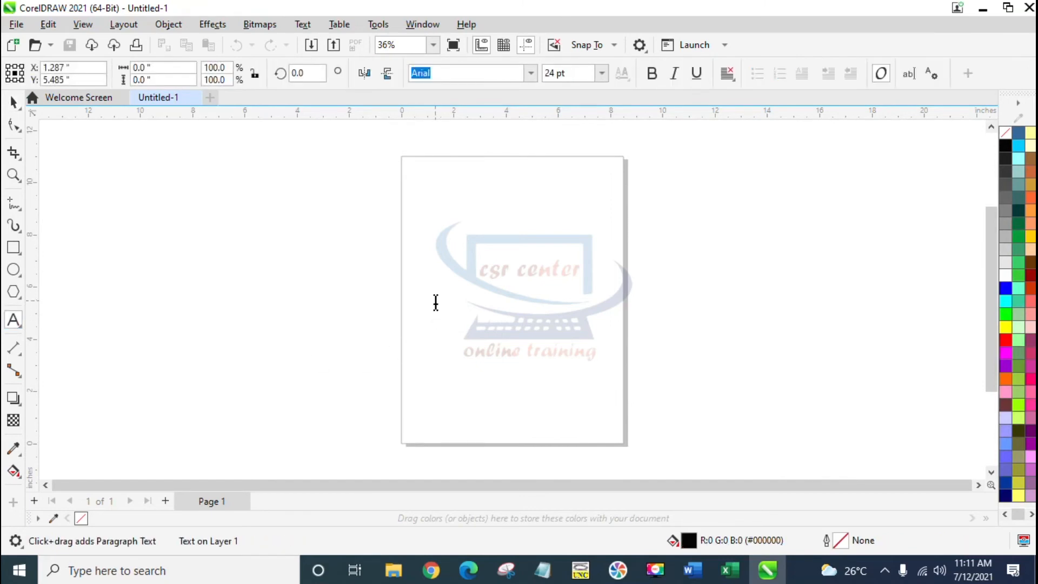
scroll(435, 301, "up", 9)
type("ಪ")
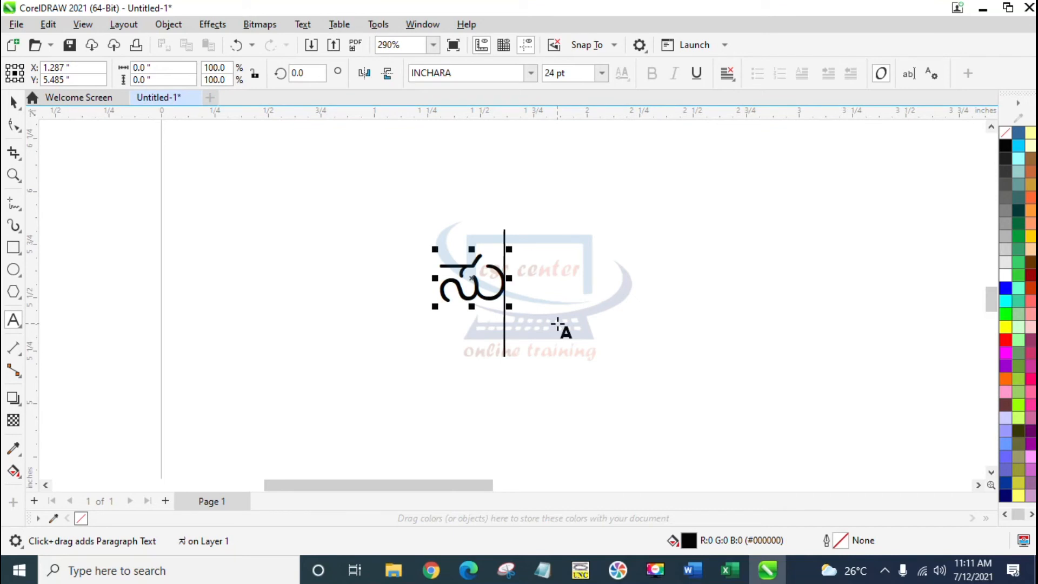
type("ಸ್")
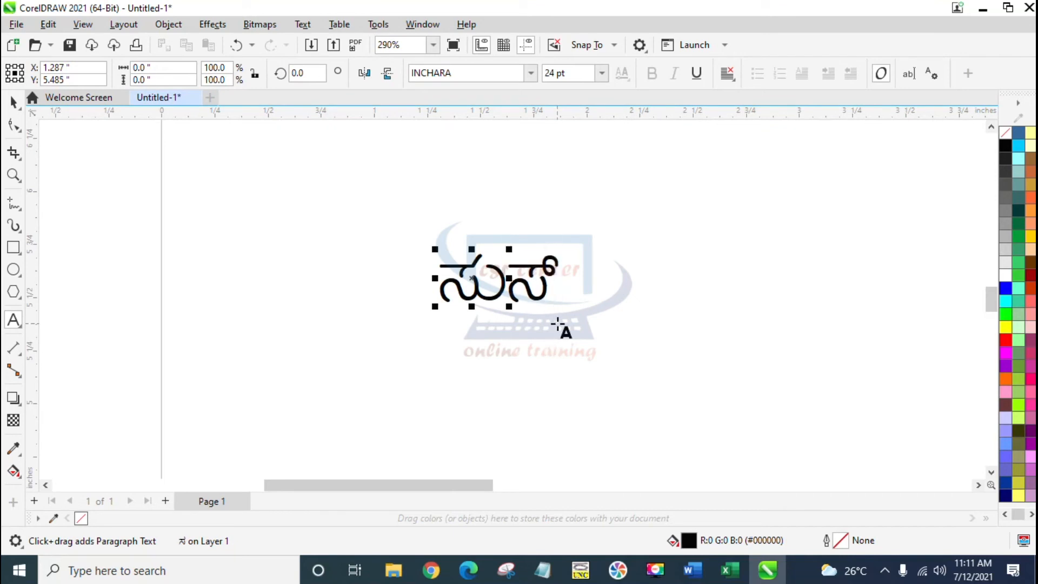
type("ವಾಗತ")
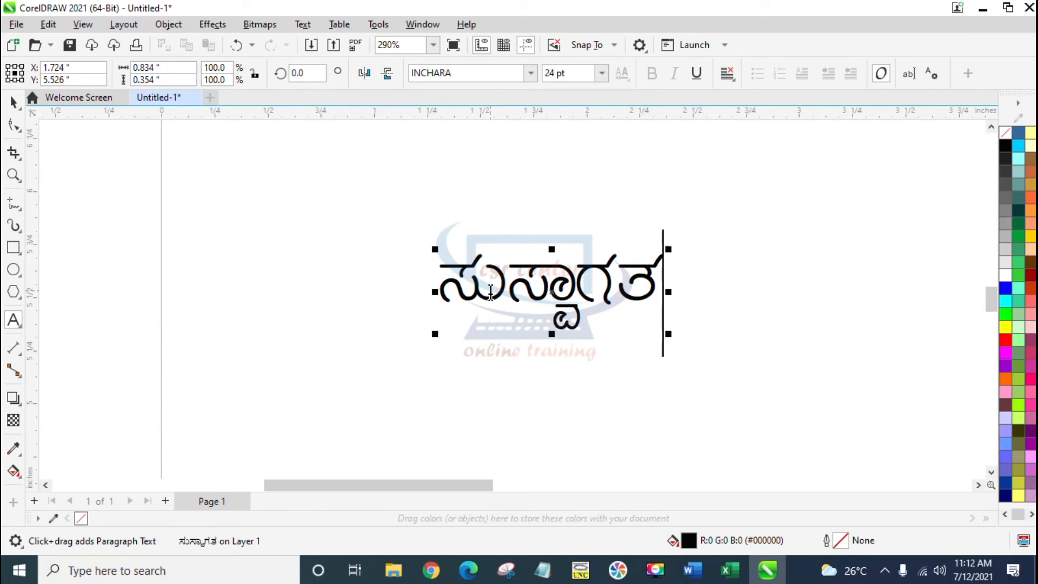
Move the text ಸುಸ್ವಾಗತ over the page's left edge, to about X 0.19 and Y 5.76 inches.
key("ctrl+space")
left_click_drag(563, 288, 215, 238)
left_click(84, 250)
Select all characters of ಸುಸ್ವಾಗತ, preview the Nudi Unicode fonts on them and apply NudiUni17e.
double_click(91, 234)
left_click_drag(91, 234, 307, 236)
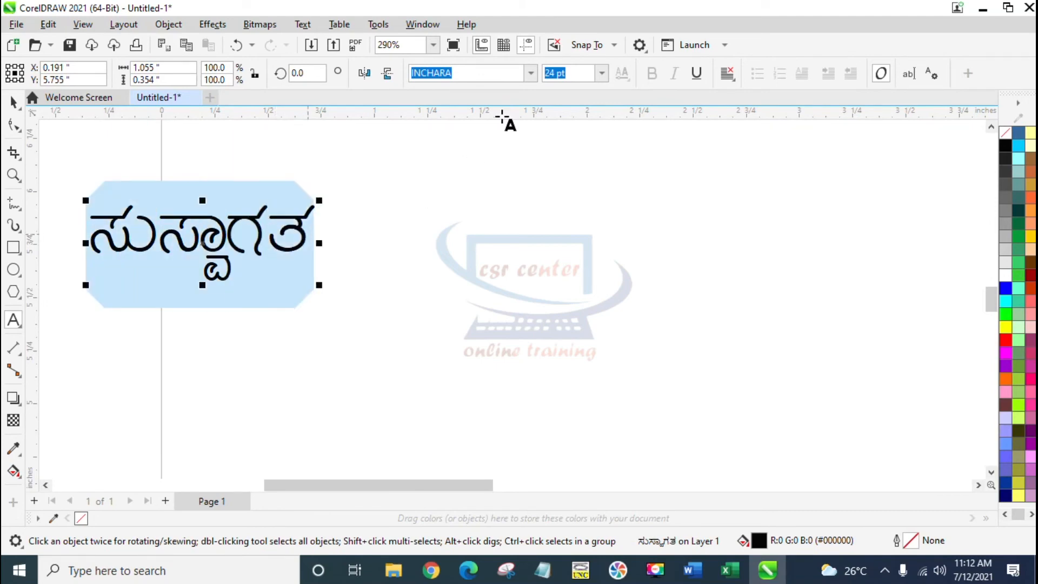
left_click(530, 72)
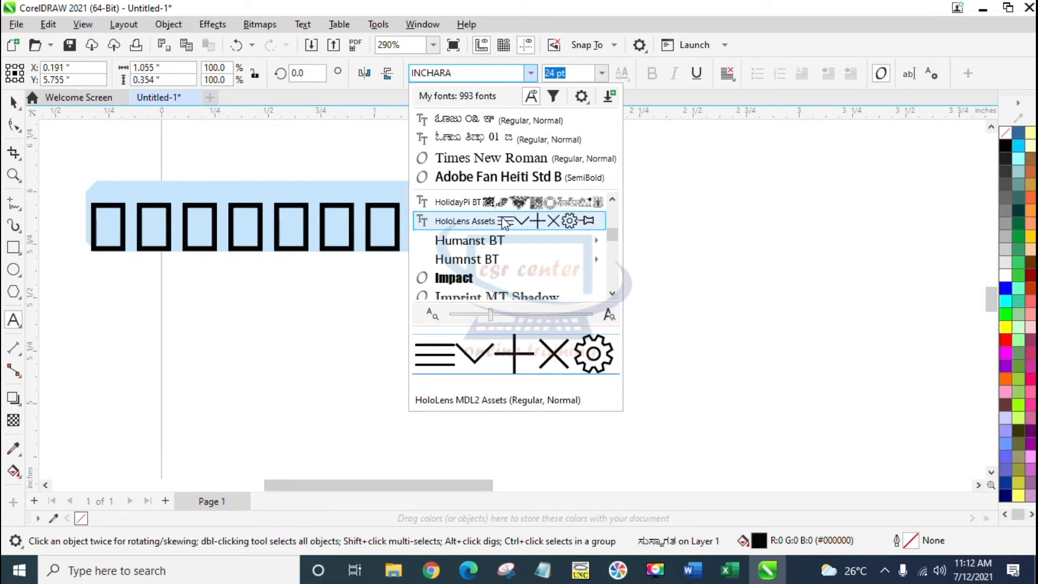
scroll(504, 221, "down", 15)
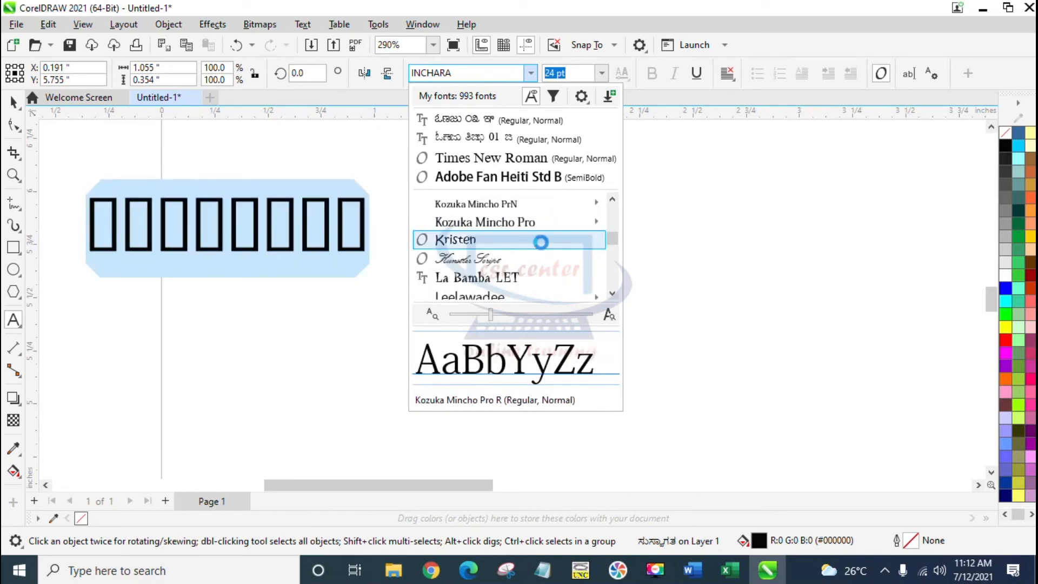
scroll(542, 249, "down", 6)
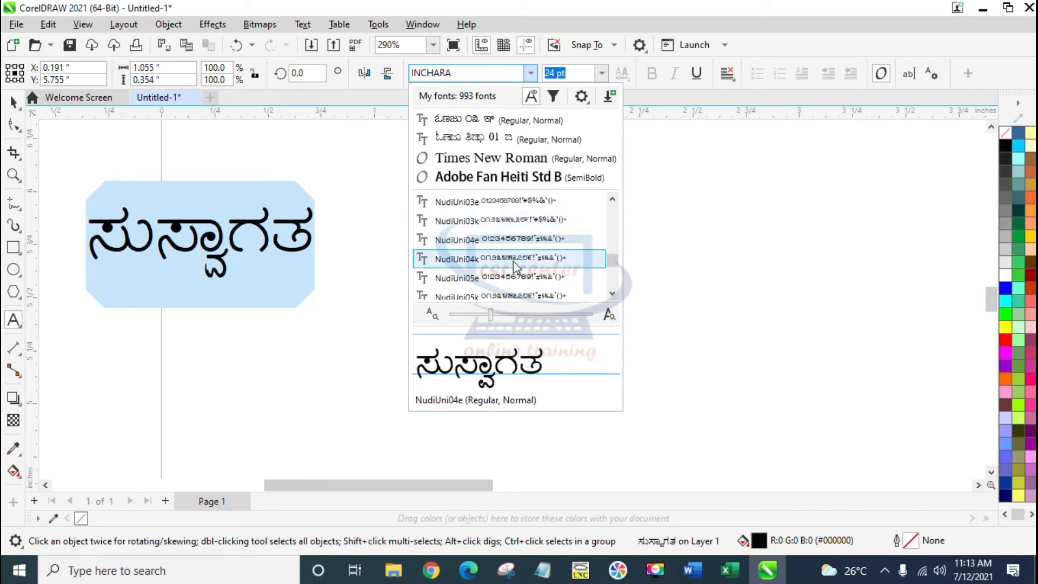
scroll(513, 261, "down", 5)
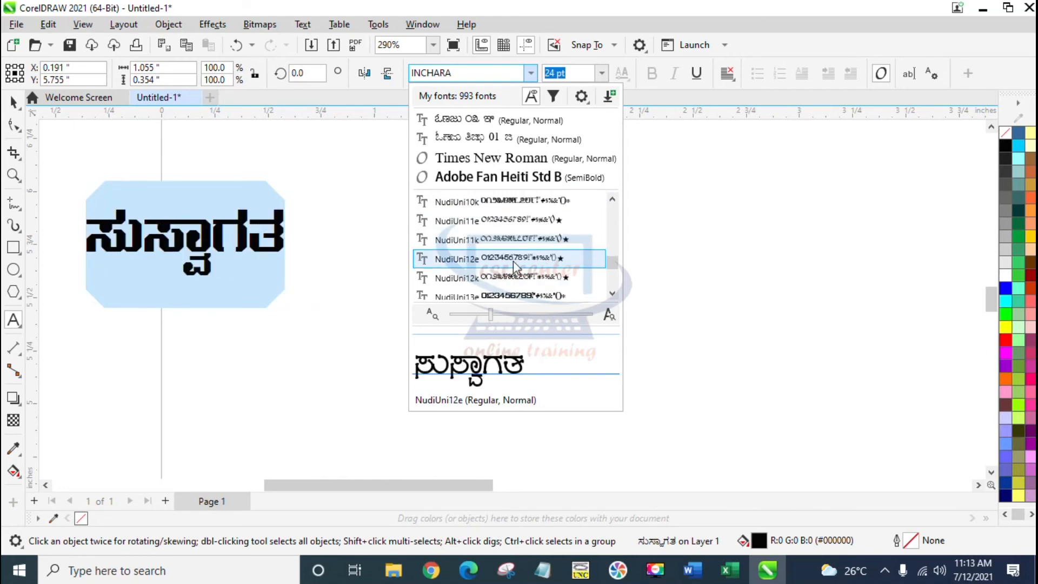
scroll(523, 280, "down", 3)
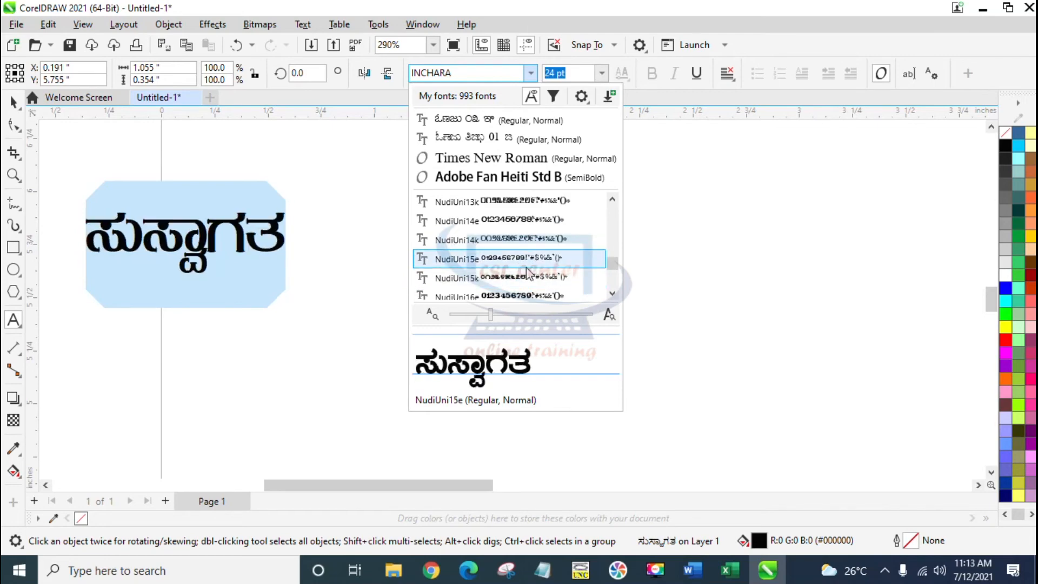
scroll(528, 275, "down", 3)
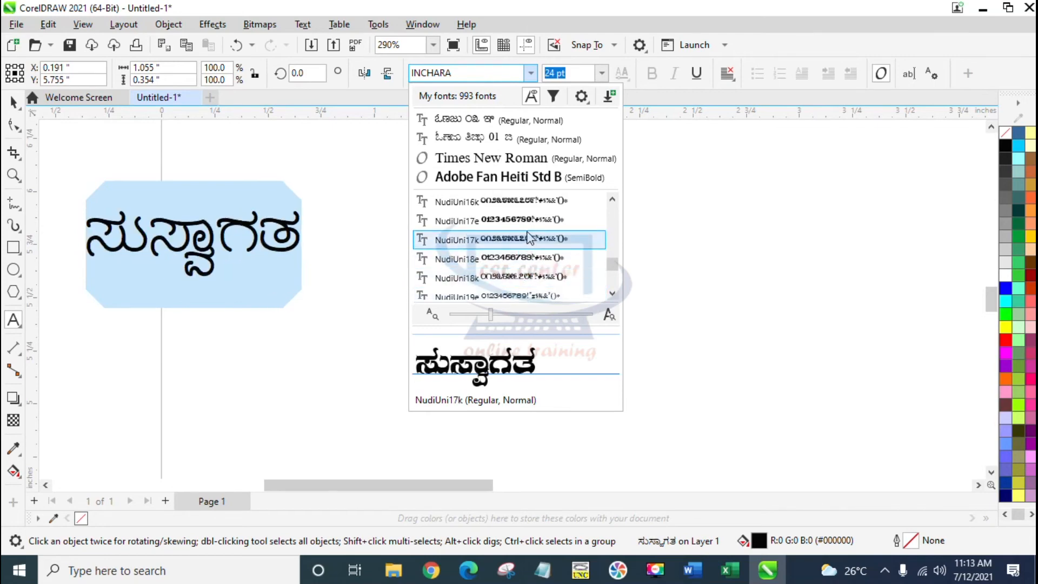
scroll(527, 259, "down", 6)
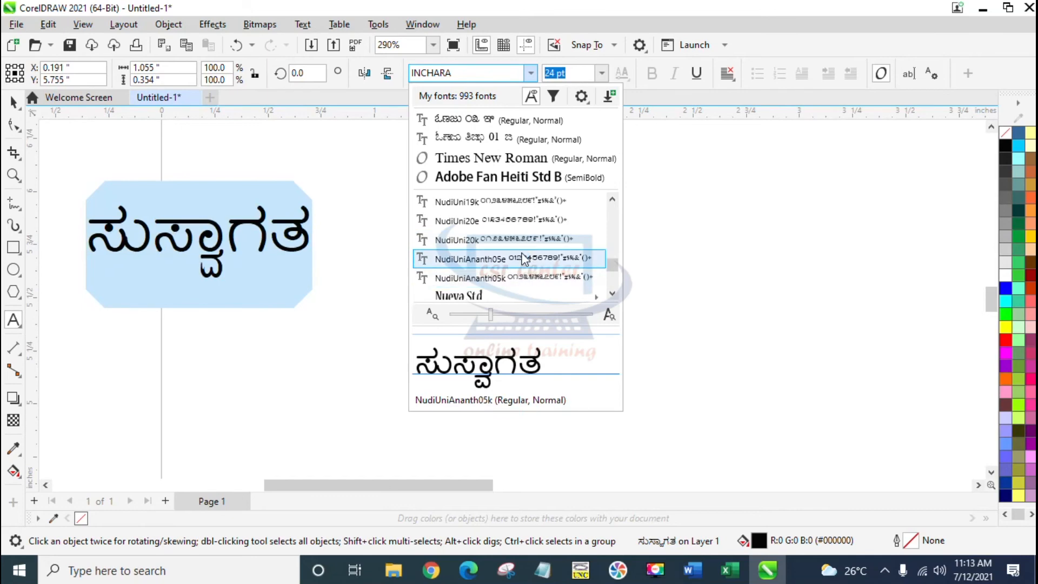
scroll(522, 241, "up", 2)
scroll(524, 226, "up", 2)
left_click(523, 227)
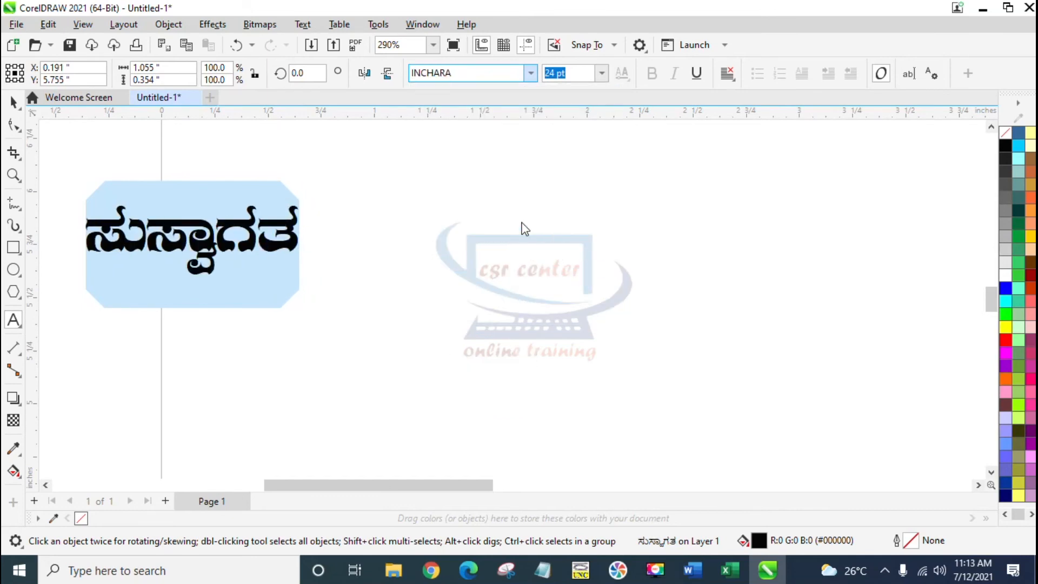
Enlarge the text ಸುಸ್ವಾಗತ proportionally from its lower-right corner to about 1.82 by 0.59 inches.
left_click(267, 268)
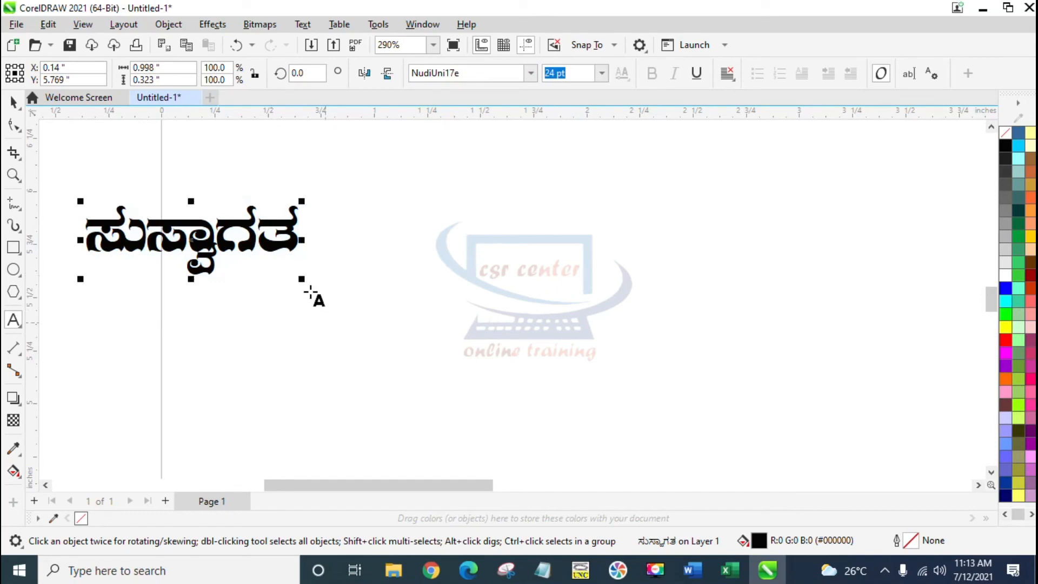
left_click_drag(302, 279, 476, 371)
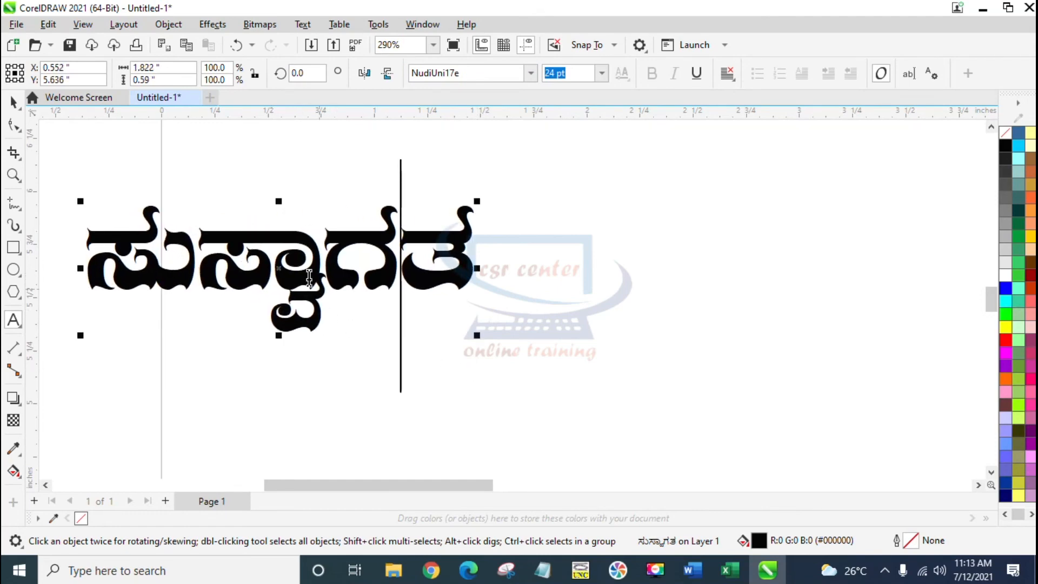
Move the text ಸುಸ್ವಾಗತ fully onto the page, to about X 1.58 and Y 5.72 inches, and fill all its characters red.
left_click_drag(280, 264, 496, 249)
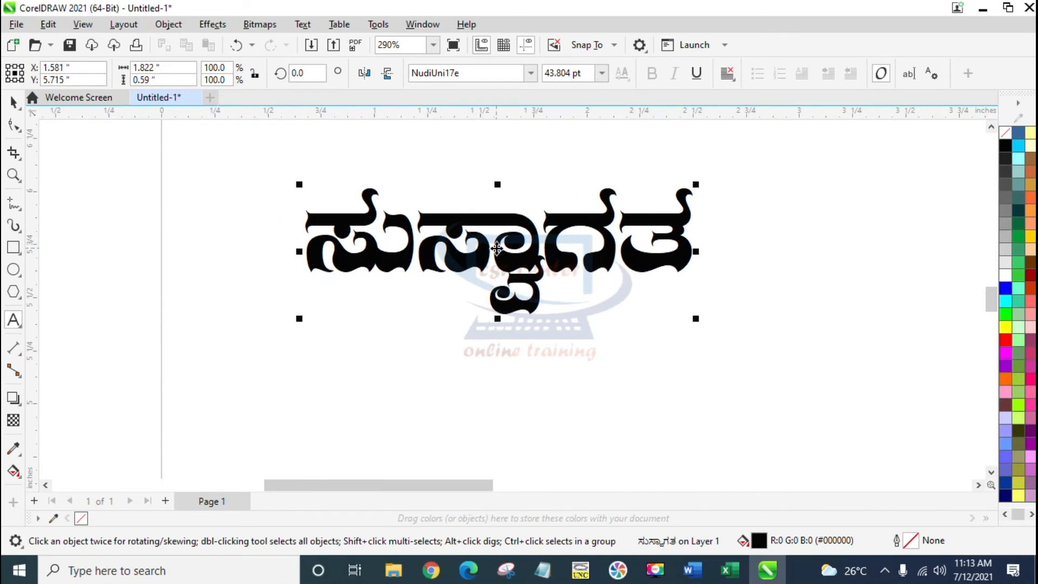
left_click_drag(322, 247, 714, 271)
left_click(1001, 344)
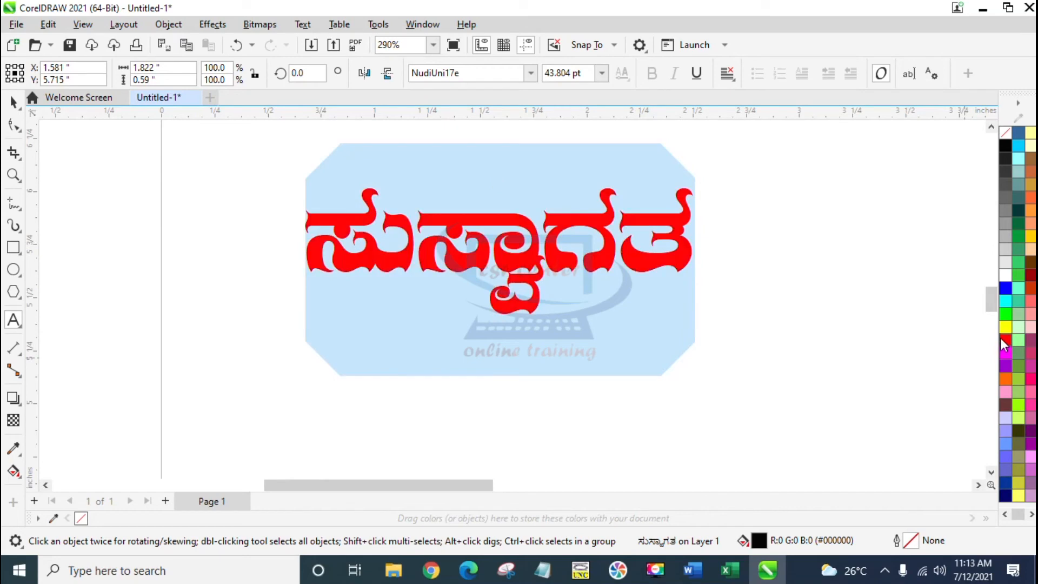
Give the selected characters of ಸುಸ್ವಾಗತ a blue outline with a width of 2.0 pt.
right_click(1012, 296)
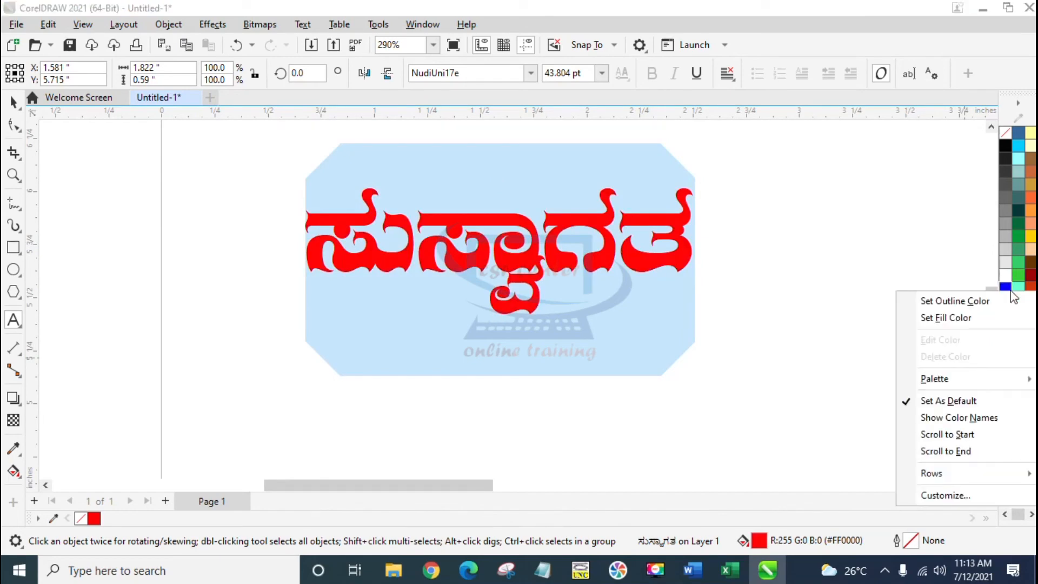
left_click(981, 300)
double_click(910, 540)
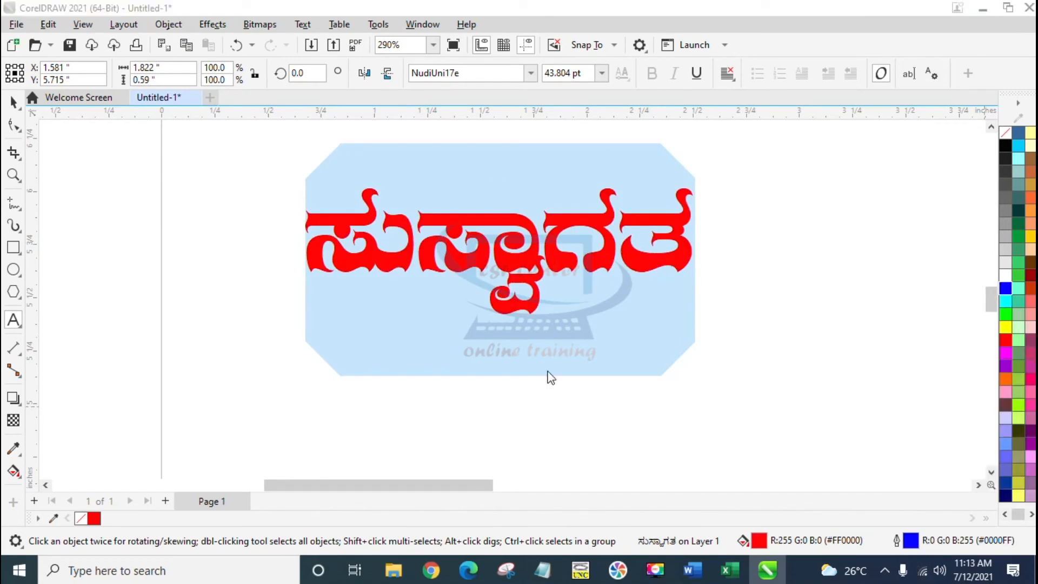
left_click(447, 194)
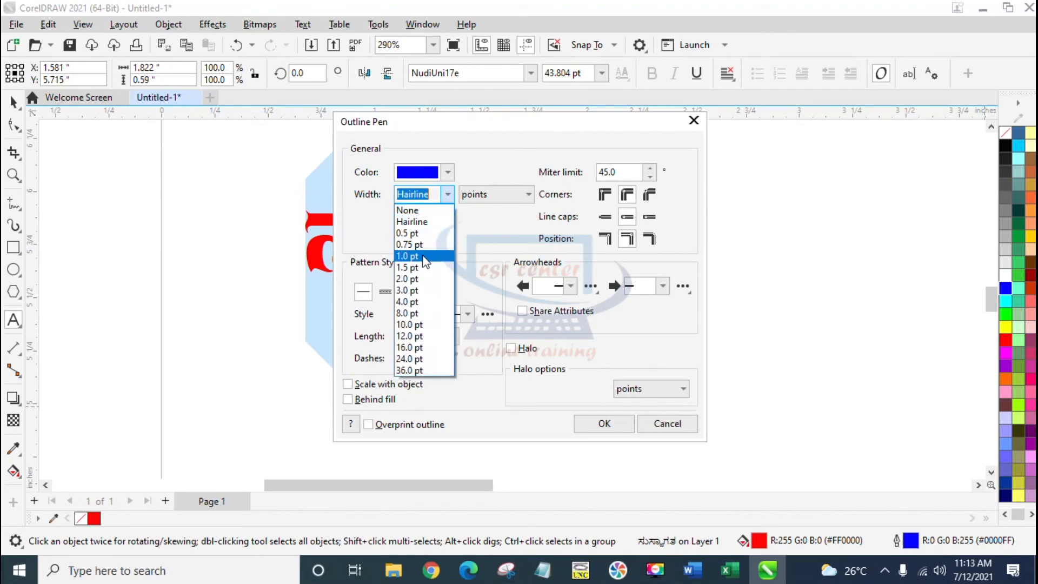
left_click(415, 276)
left_click(601, 424)
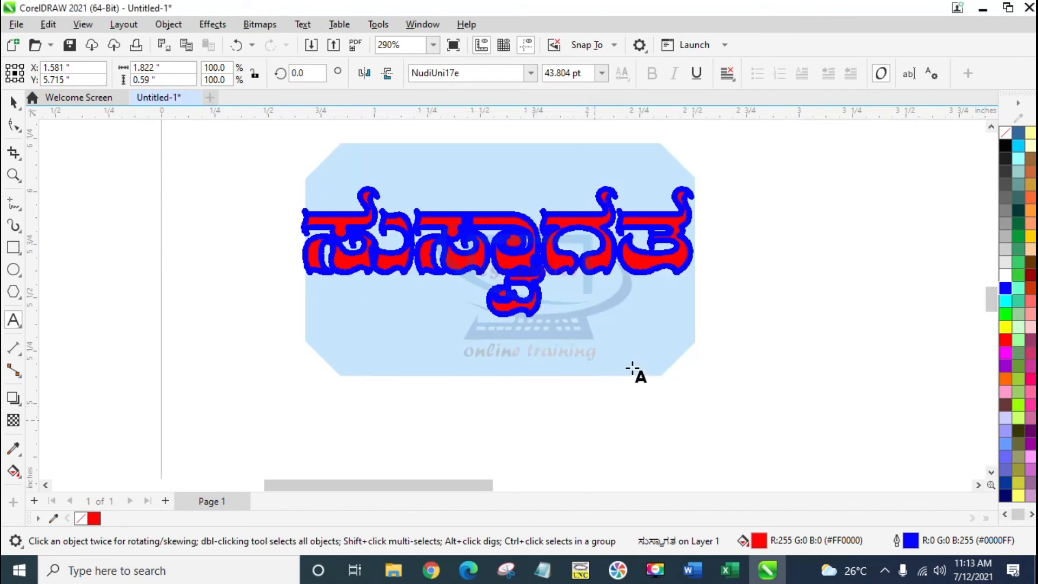
left_click(655, 255)
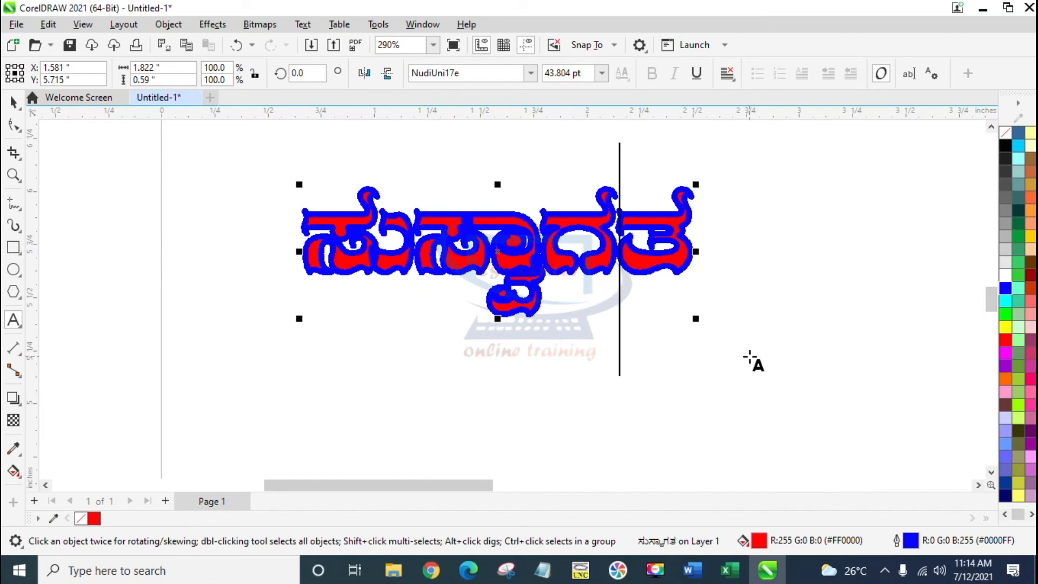
Change the Baraha Direct input language to Hindi Unicode.
left_click(884, 570)
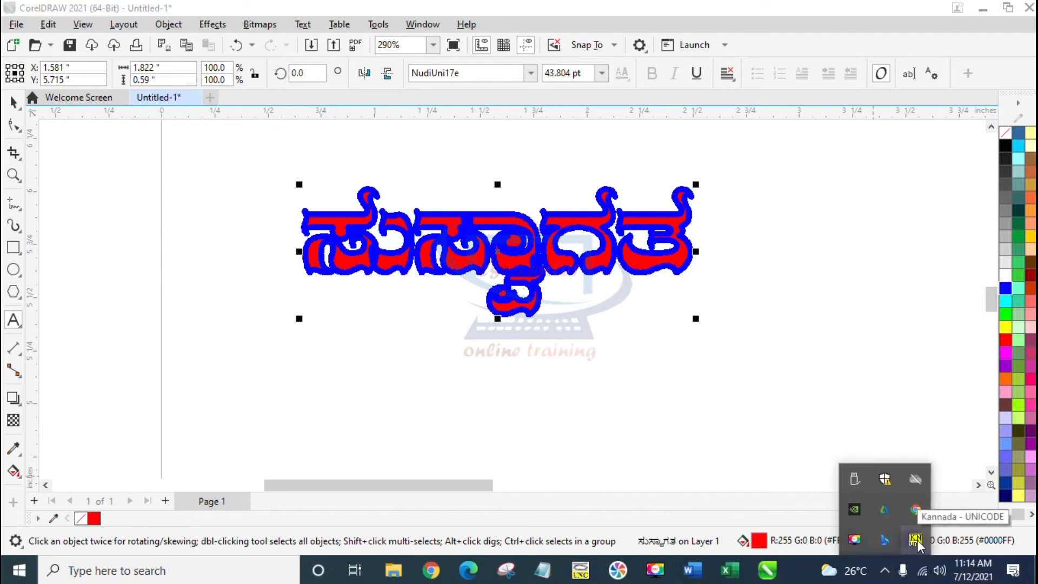
right_click(916, 540)
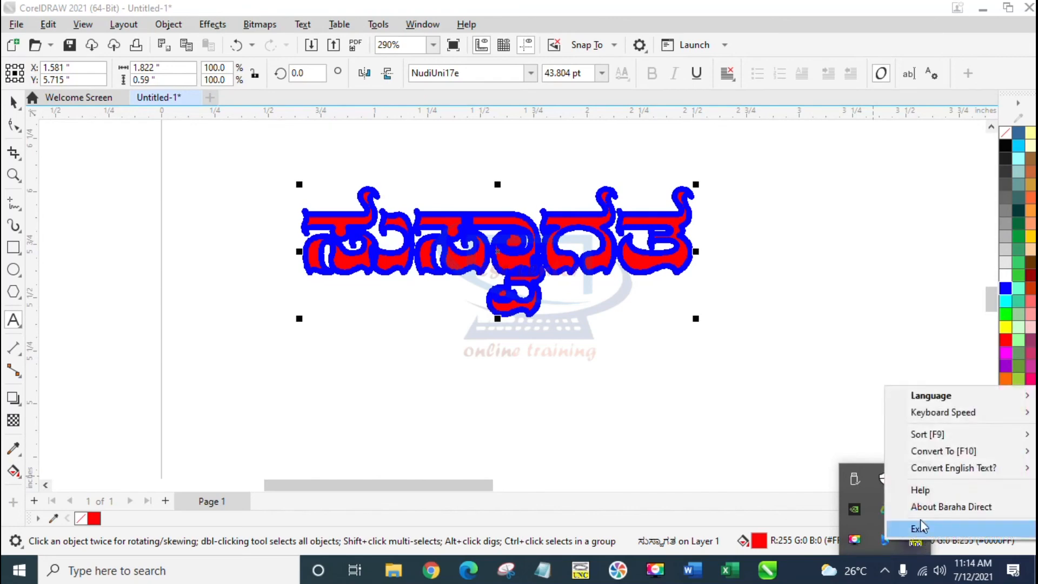
mouse_move(949, 398)
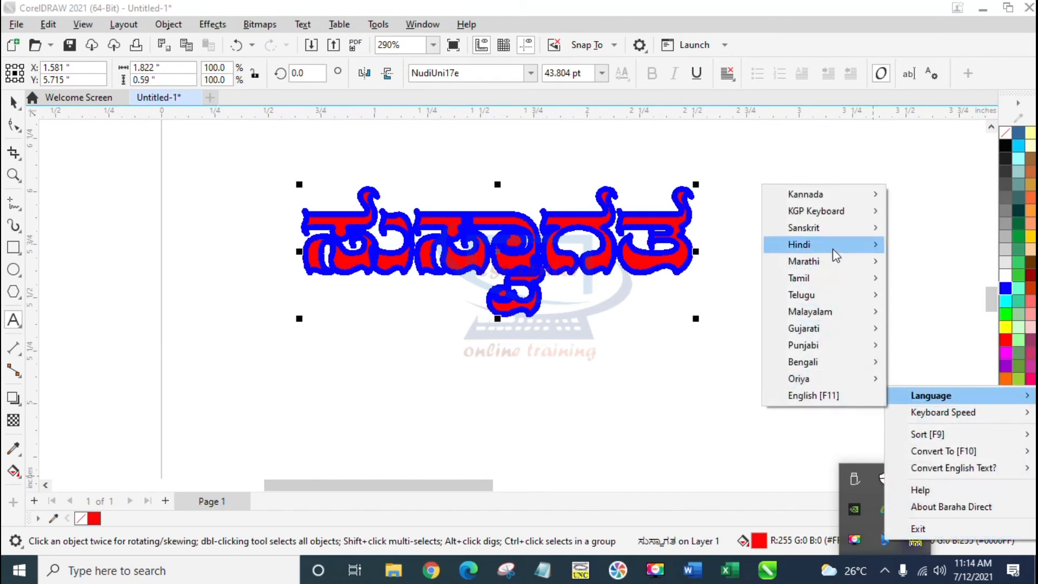
mouse_move(874, 251)
left_click(921, 263)
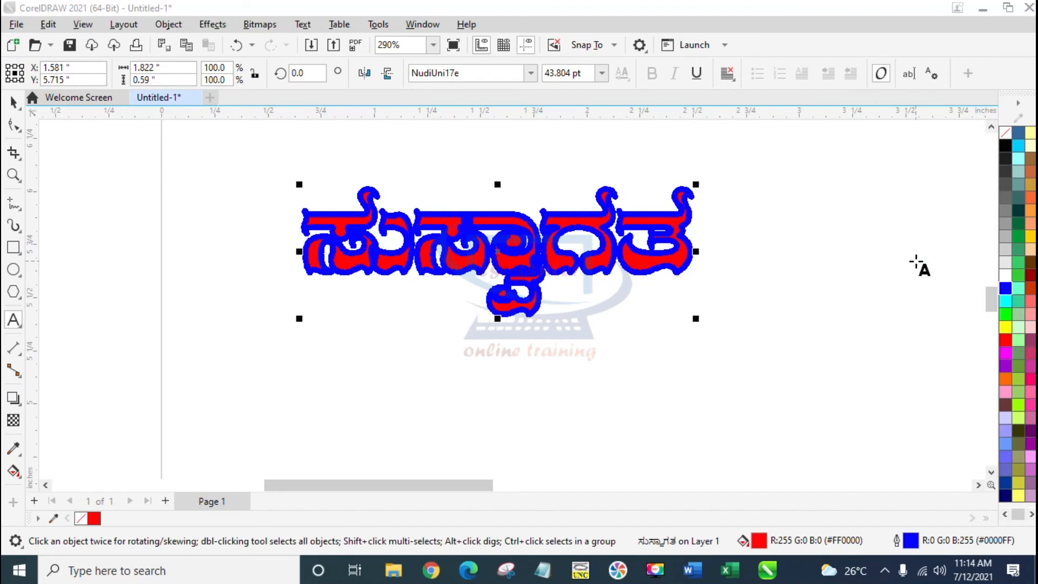
Switch to Word and enter the Hindi text बेंगळूरु on a new line below ಬೆಂಗಳೂರು.
left_click(692, 570)
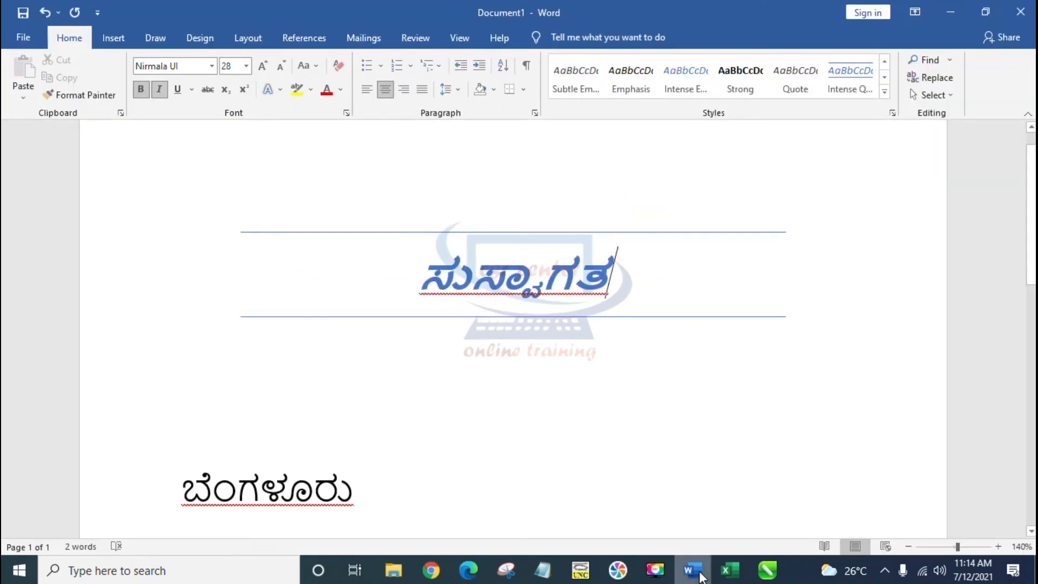
left_click(400, 499)
scroll(402, 499, "down", 4)
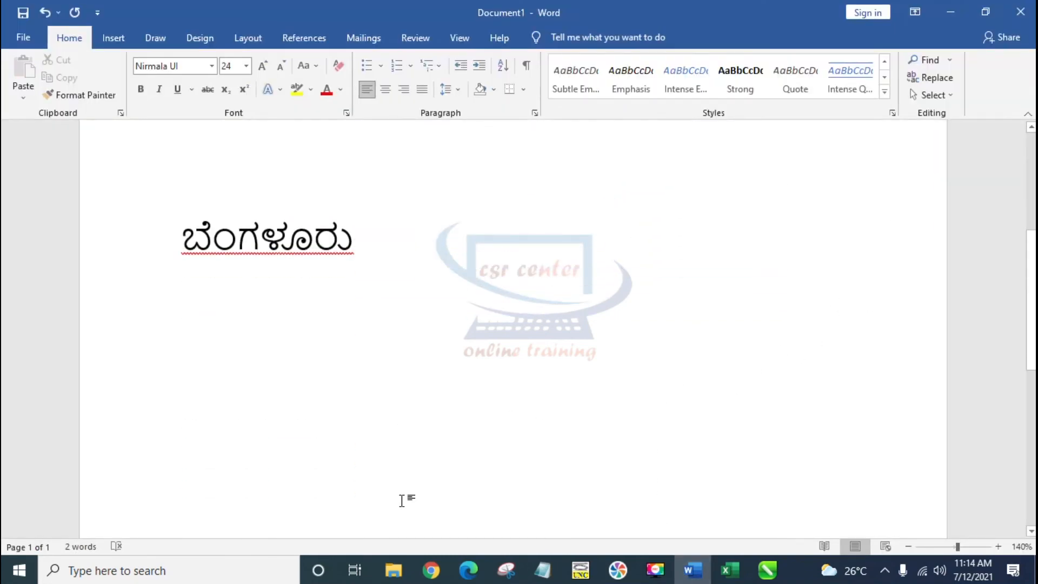
key("Return")
scroll(402, 500, "down", 2)
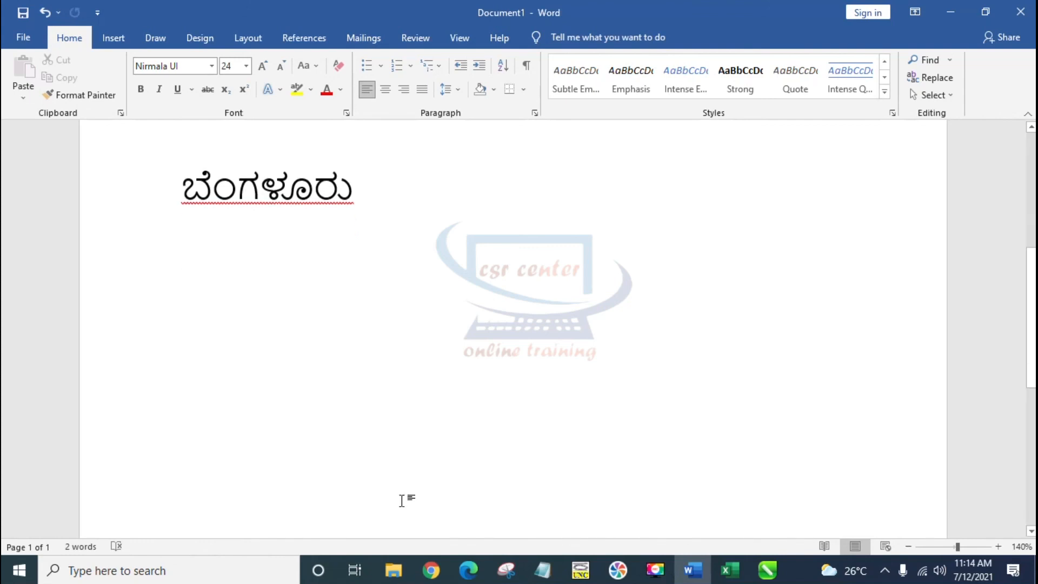
type("बे")
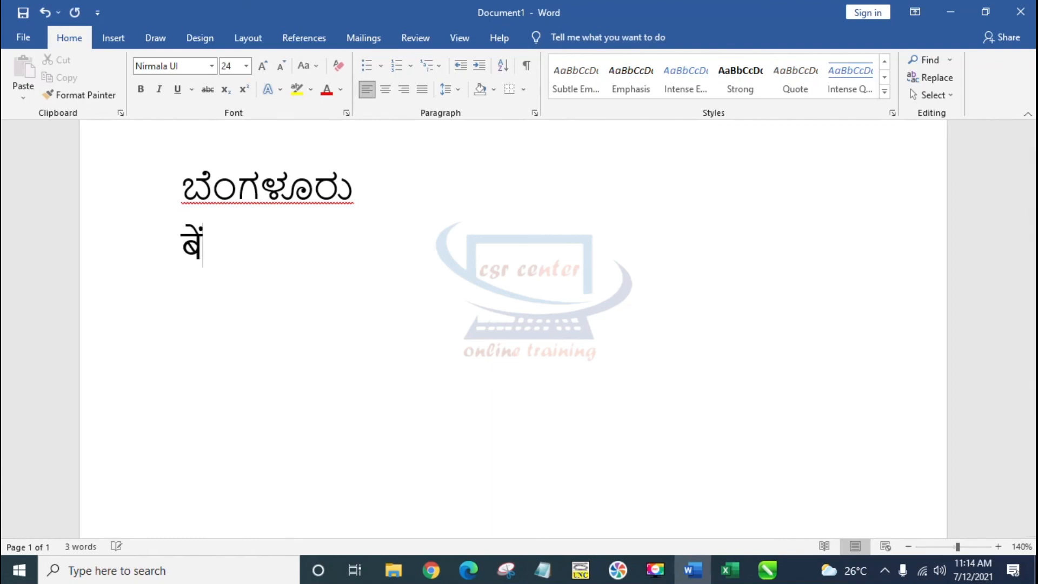
type("ंगळूरु")
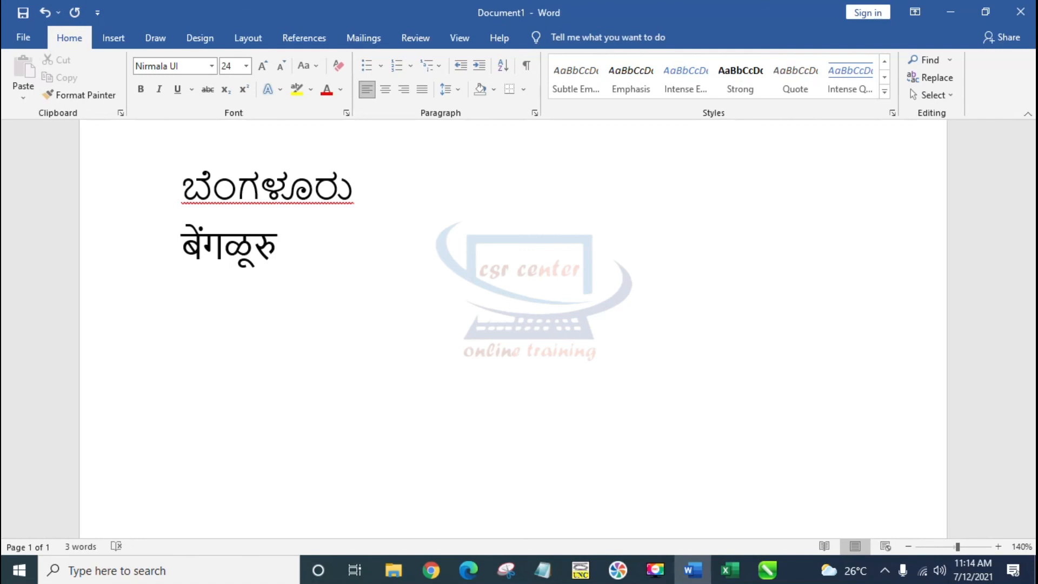
Add a new line below बेंगळूरु and change the Baraha Direct input language to Telugu Unicode.
key("Return")
left_click(885, 571)
right_click(913, 540)
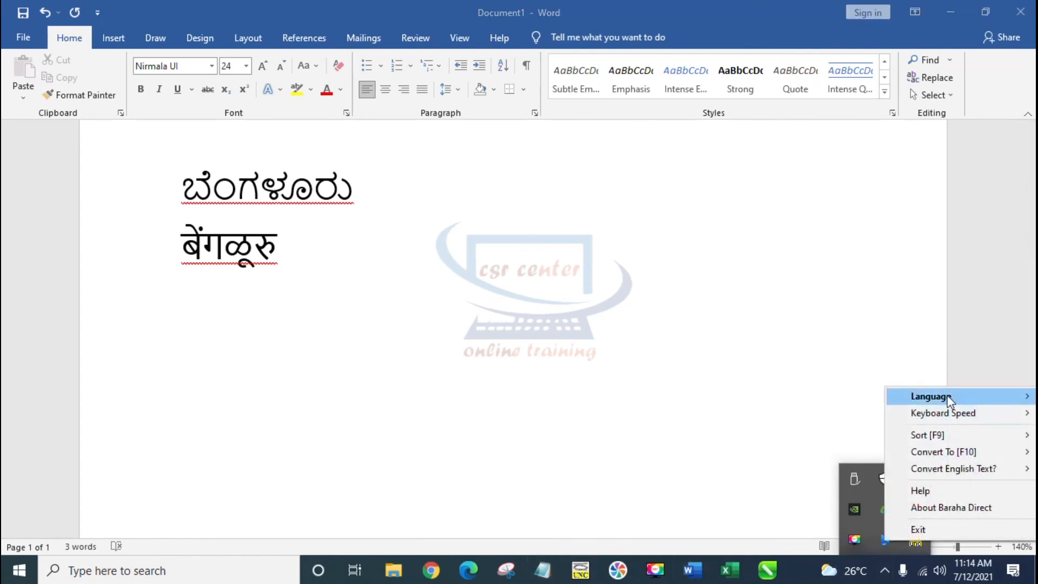
mouse_move(950, 400)
mouse_move(880, 296)
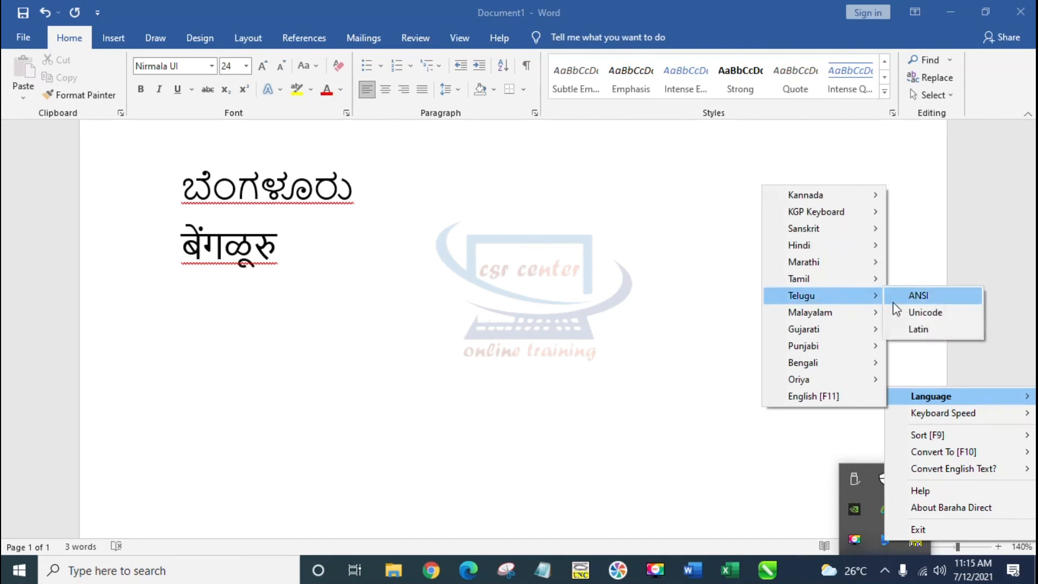
left_click(919, 315)
Enter the Telugu text బెంగళూరు on the empty line below बेंगळूरु and end it with a line break.
left_click(220, 308)
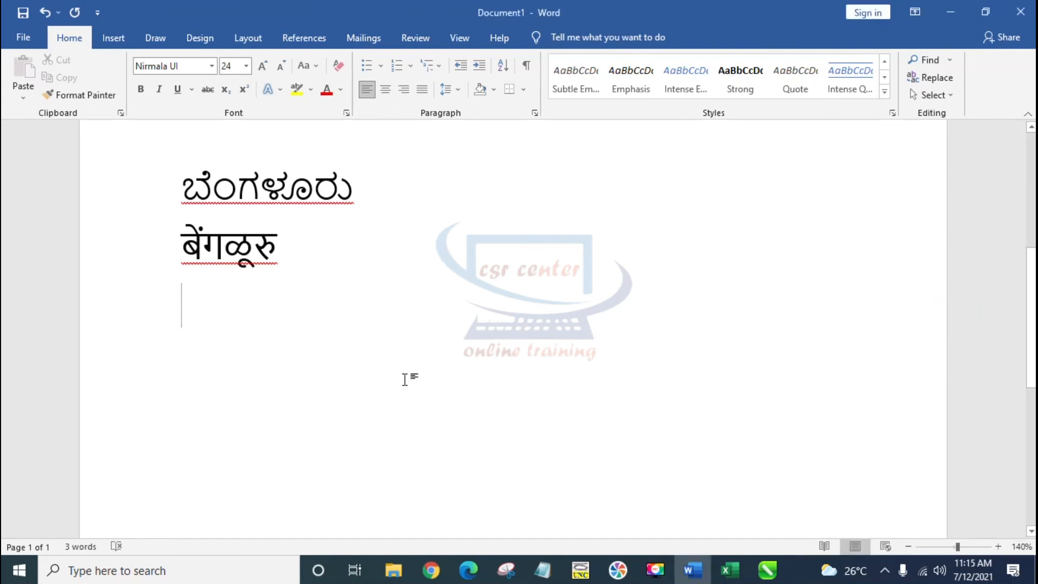
type("ba")
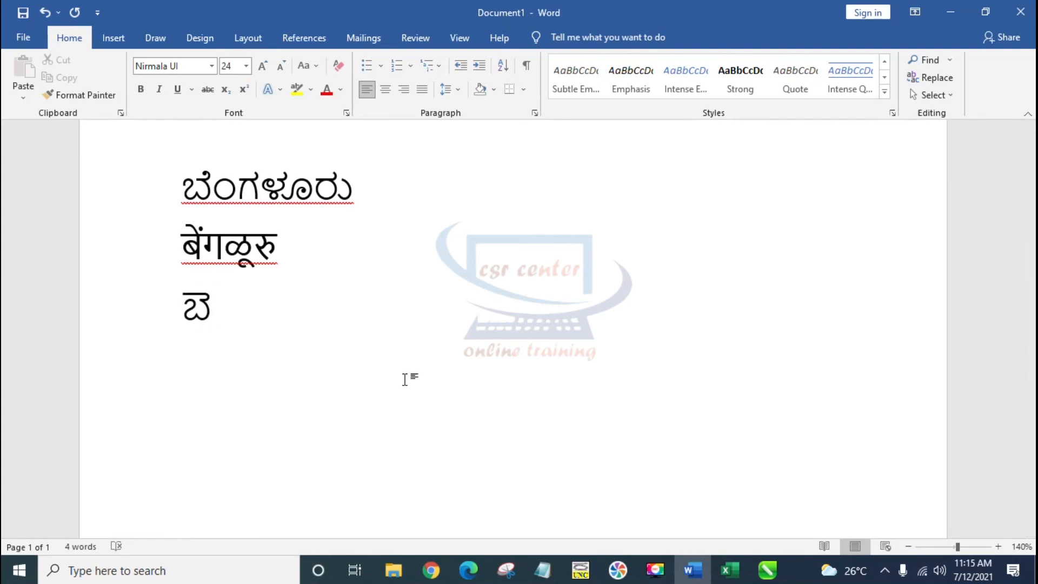
type("MgaLUru")
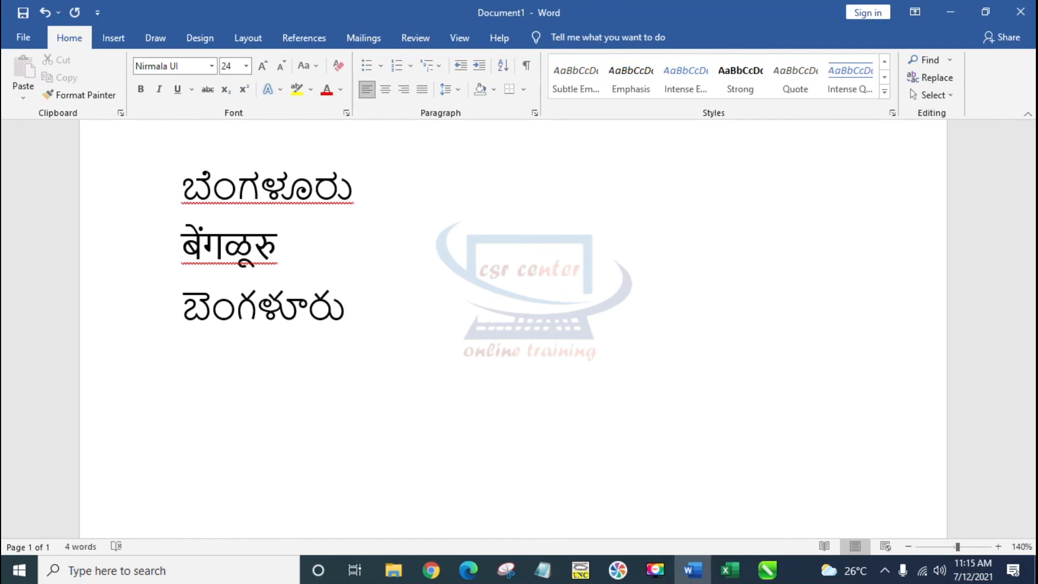
key("Return")
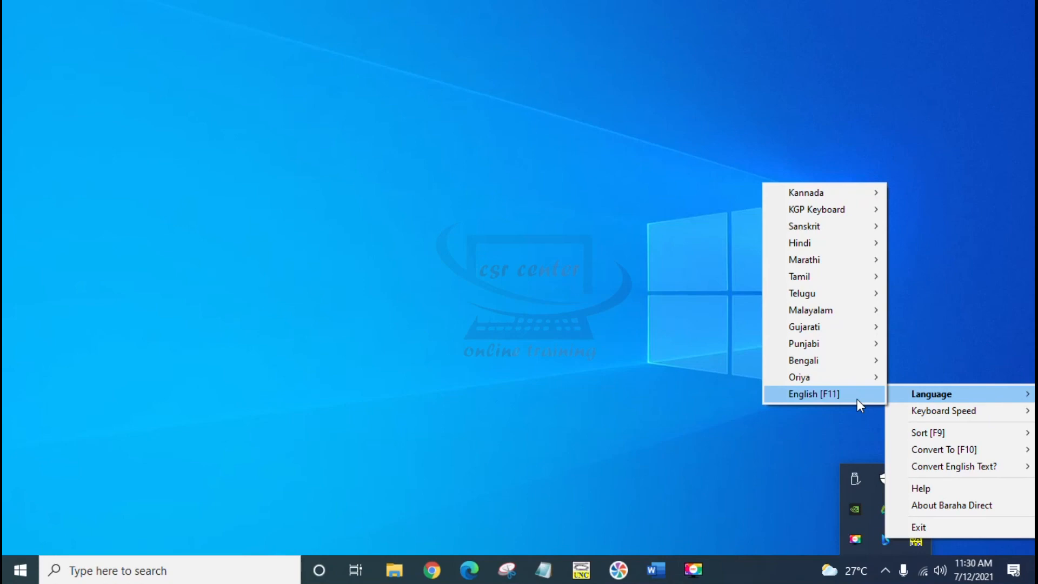
Exit Baraha Direct, and enter the English text App above the apple picture in Word.
left_click(935, 537)
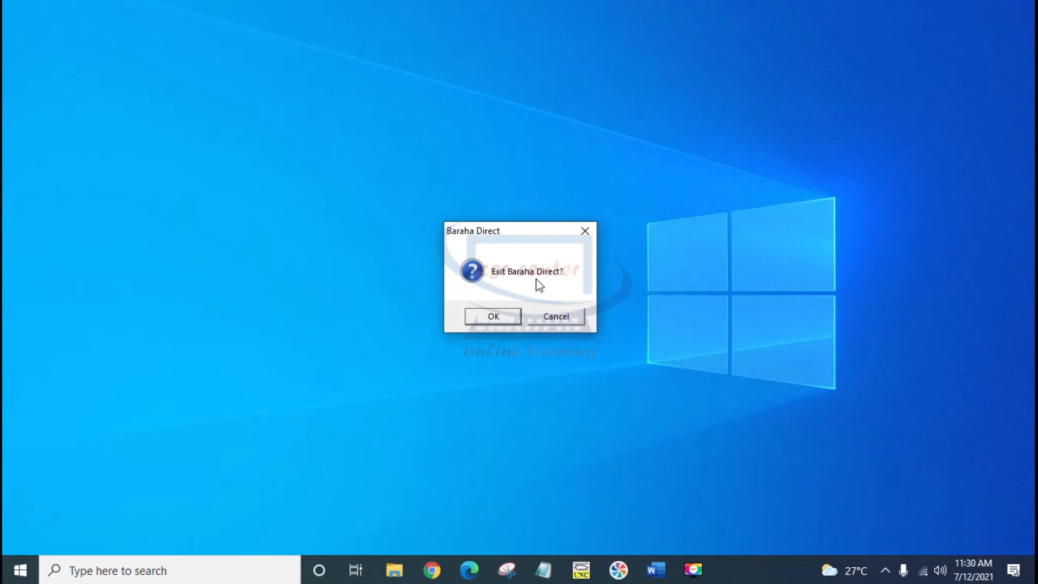
left_click(498, 319)
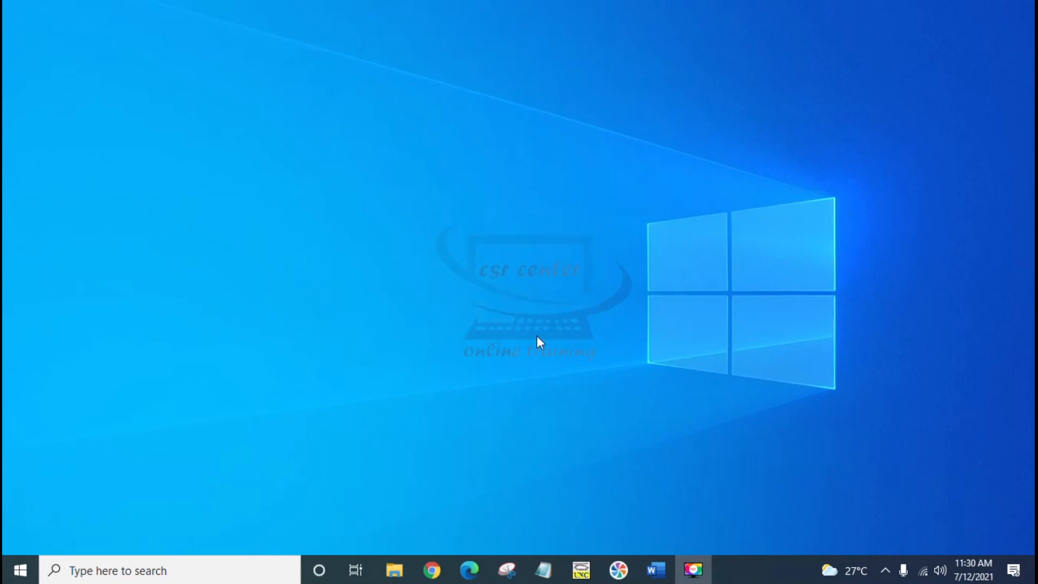
left_click(655, 569)
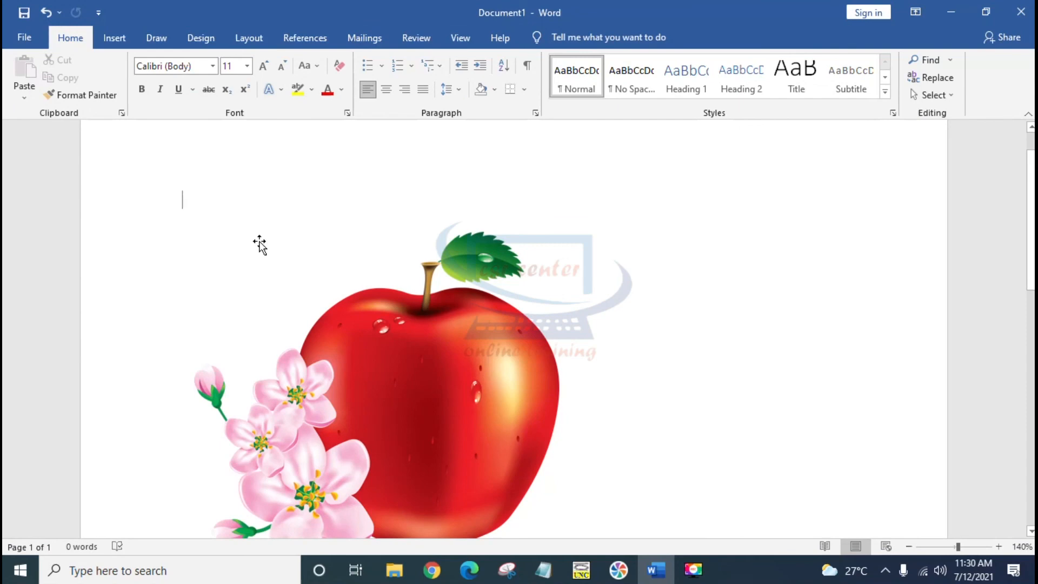
type("App")
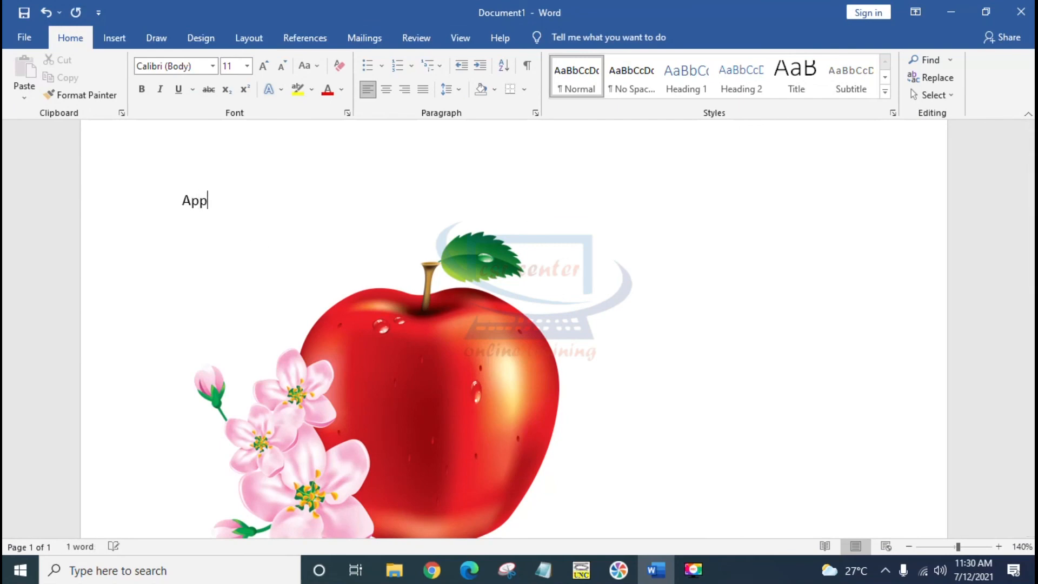